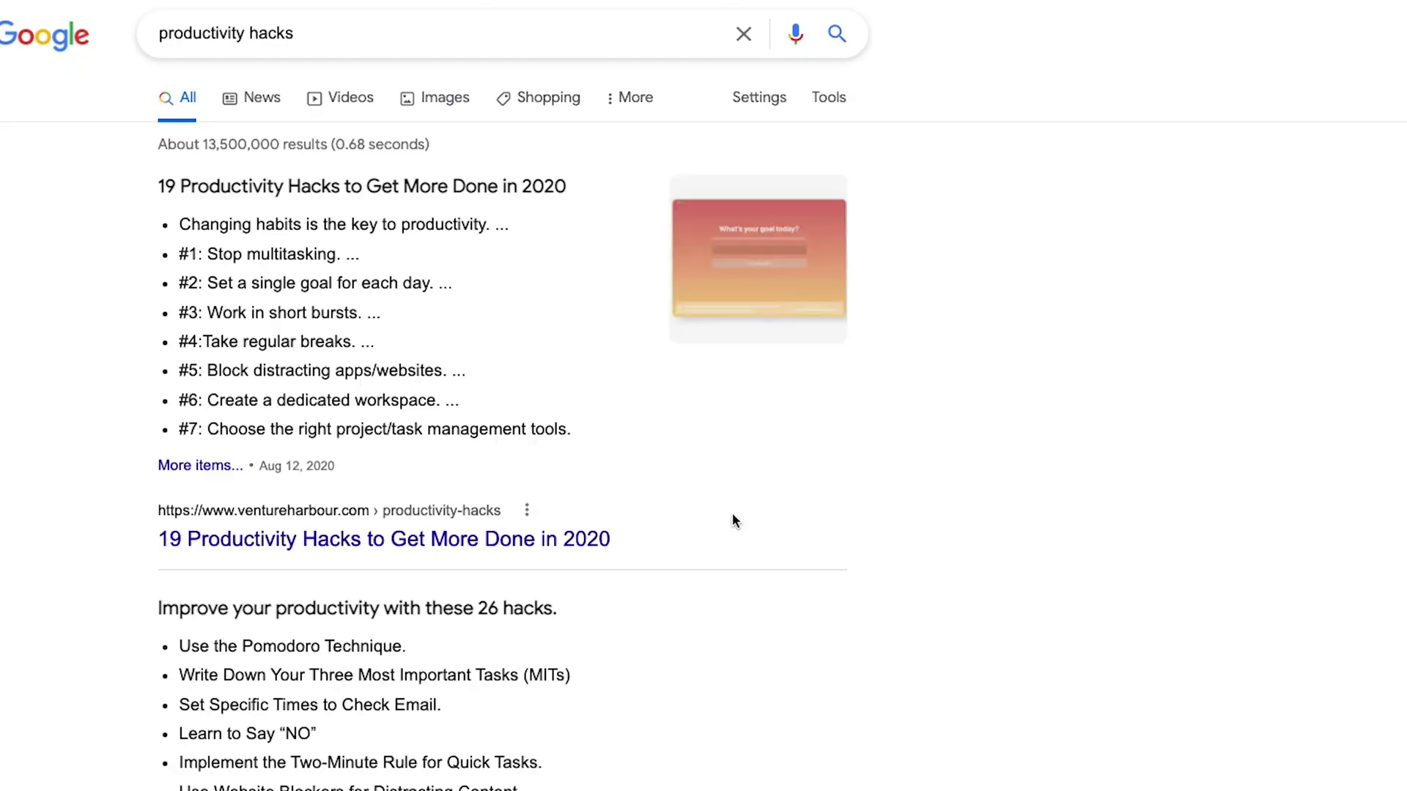
Scroll down the results and highlight the workbrighter result's description snippet as a meta description example.
scroll(258, 377, "down", 20)
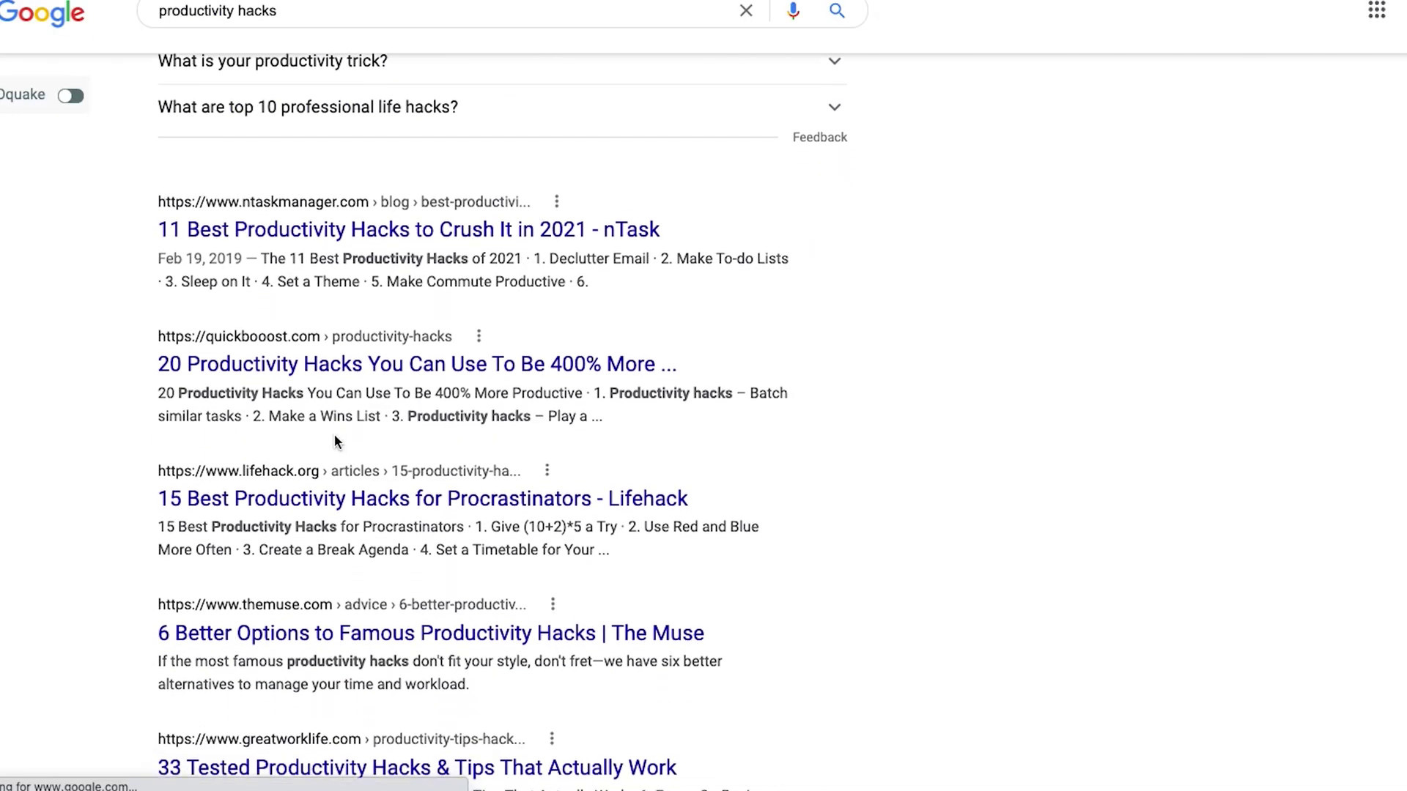
scroll(212, 282, "down", 1)
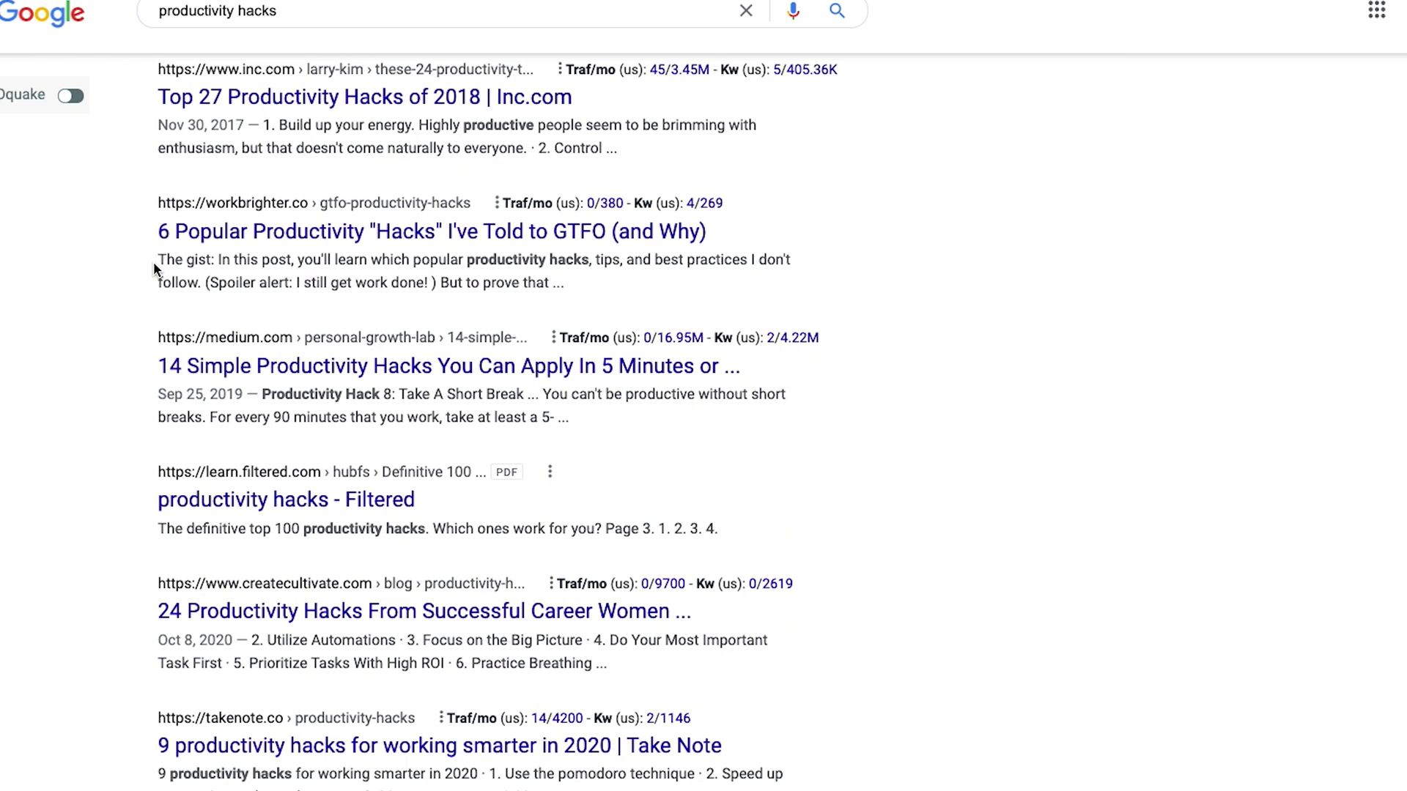
left_click_drag(155, 261, 563, 284)
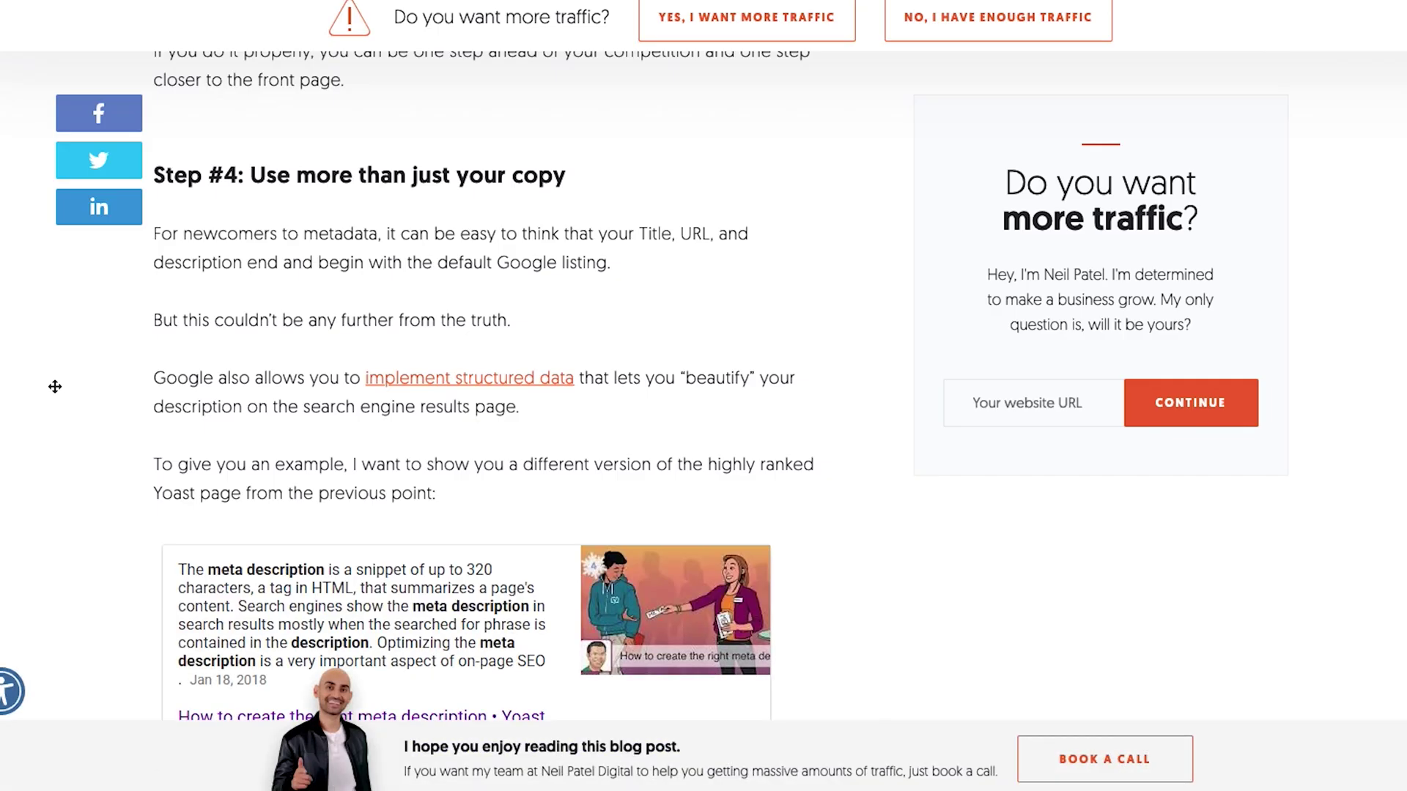
Scroll the Neil Patel article up from Step #4 to the Yoast focus keyword screenshot.
scroll(55, 386, "up", 15)
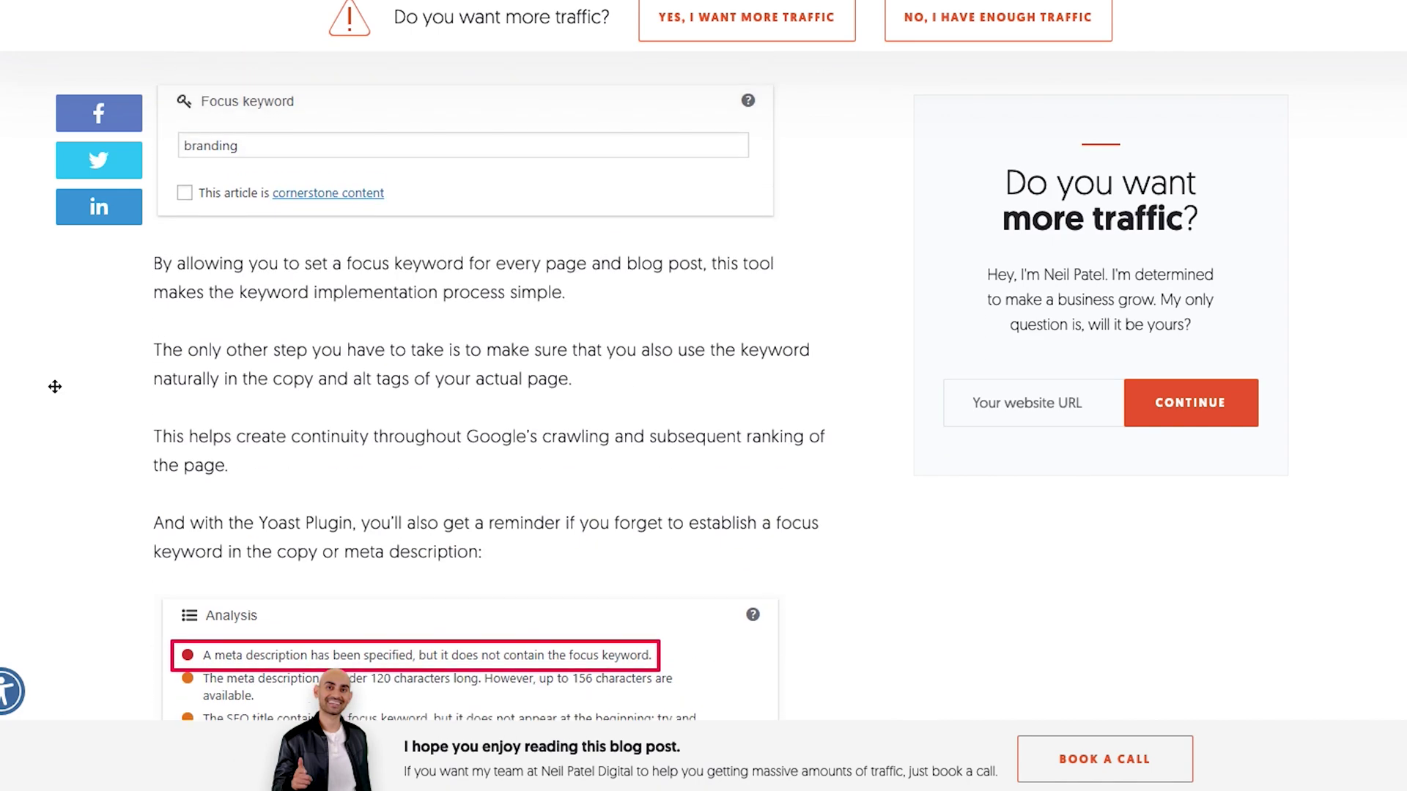
scroll(55, 386, "up", 11)
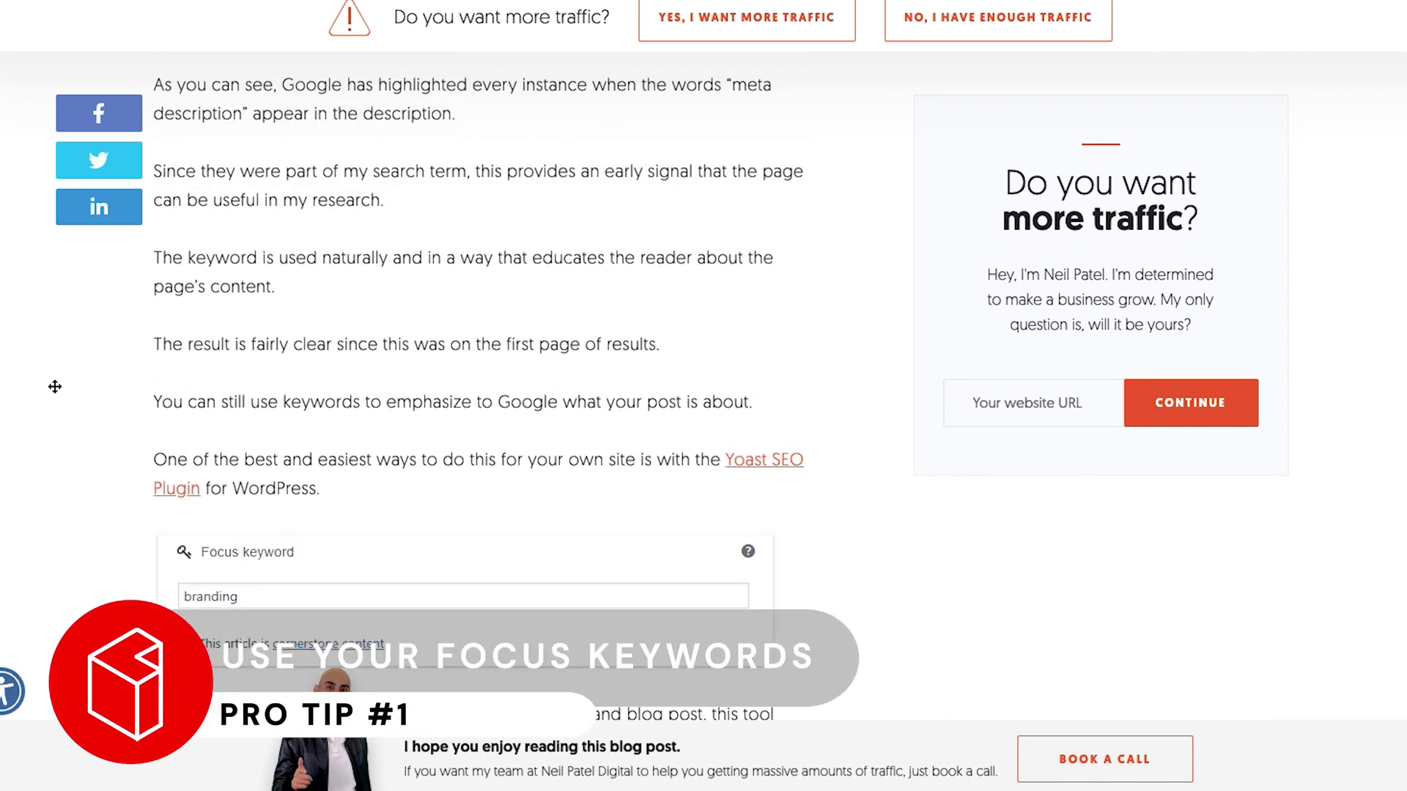
scroll(55, 386, "up", 1)
scroll(55, 386, "down", 6)
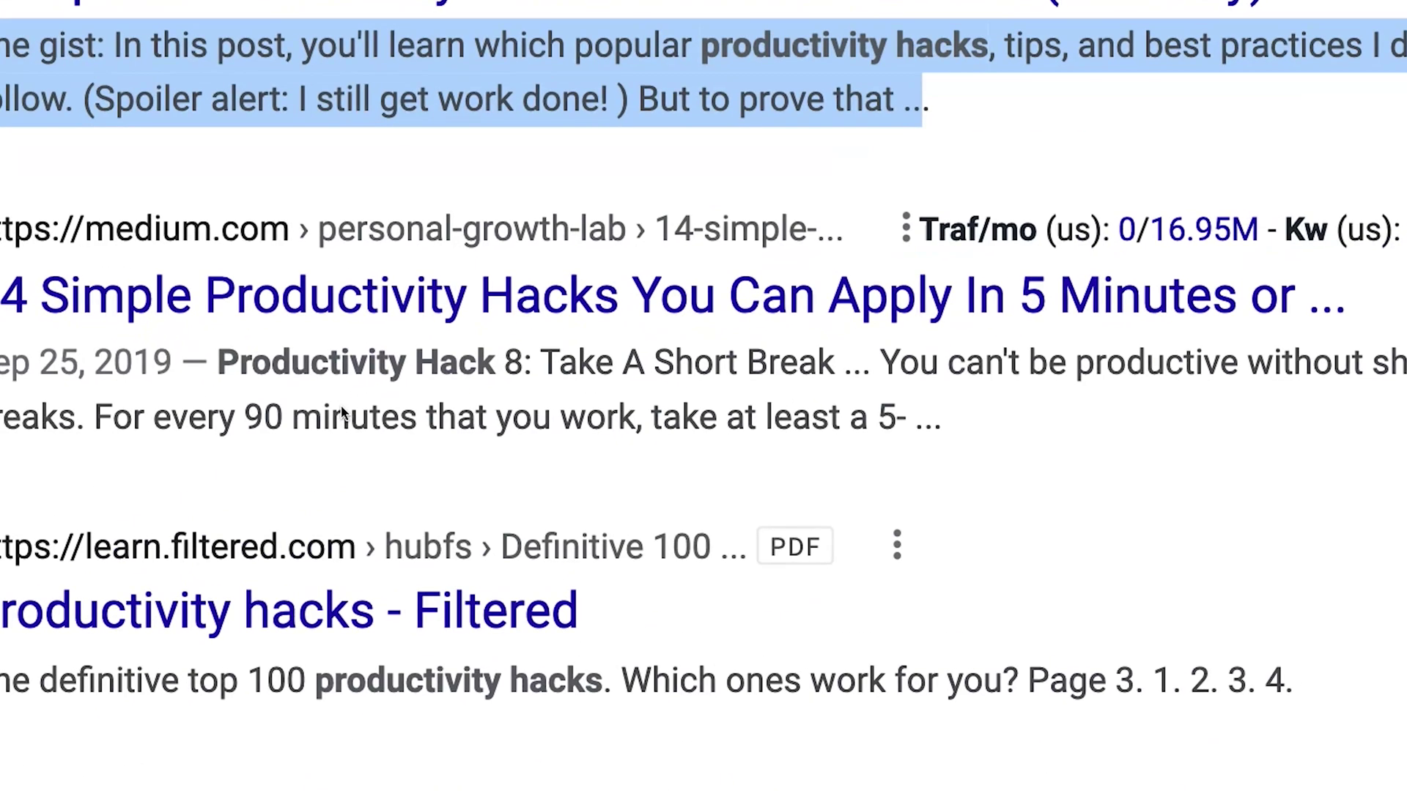
Clear the old highlight and highlight 'Productivity Hack' in the medium.com snippet.
left_click(306, 416)
left_click_drag(218, 370, 497, 369)
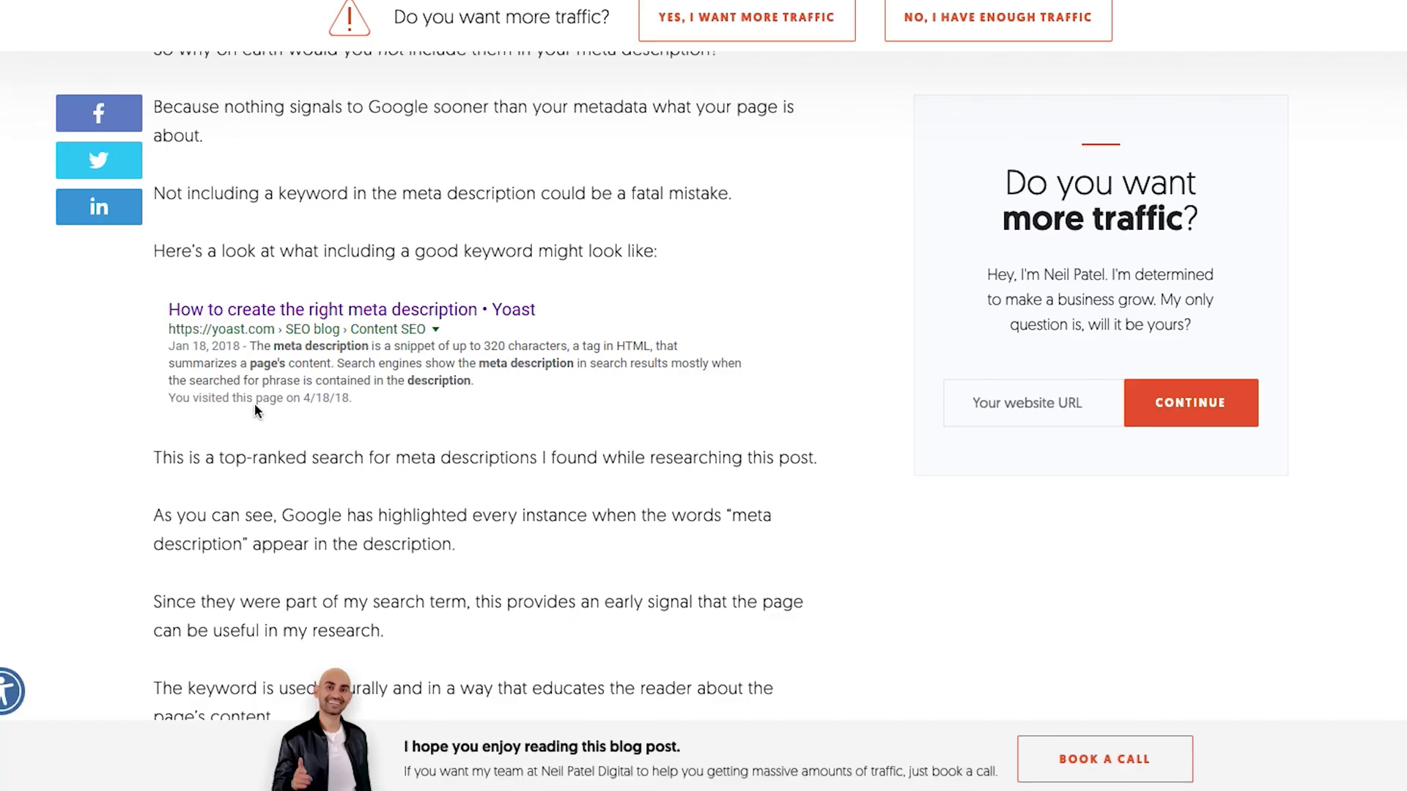
scroll(255, 407, "down", 7)
Highlight the SEMRush paragraph on 320+ character descriptions, then scroll to the Allied Pickfords example.
scroll(255, 409, "down", 15)
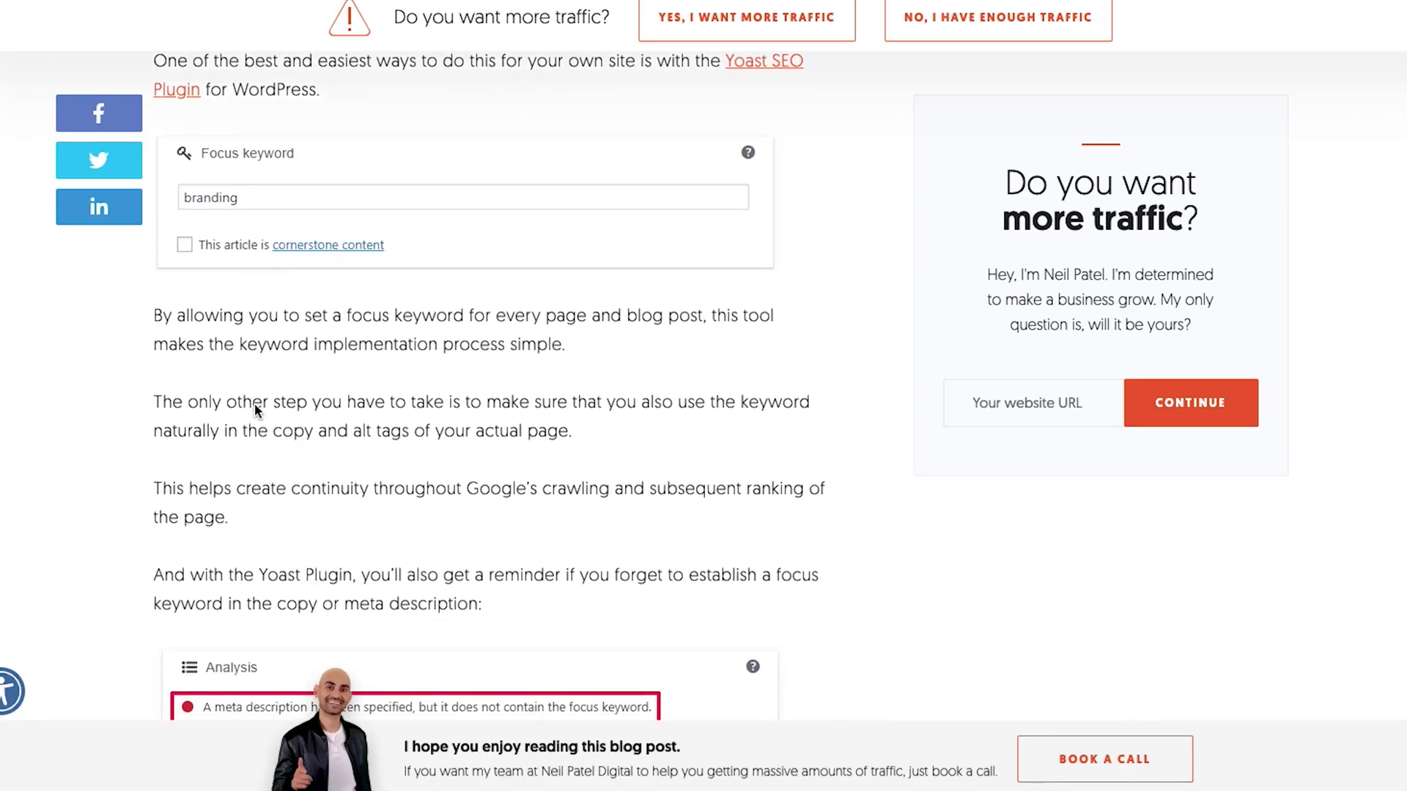
scroll(253, 411, "down", 15)
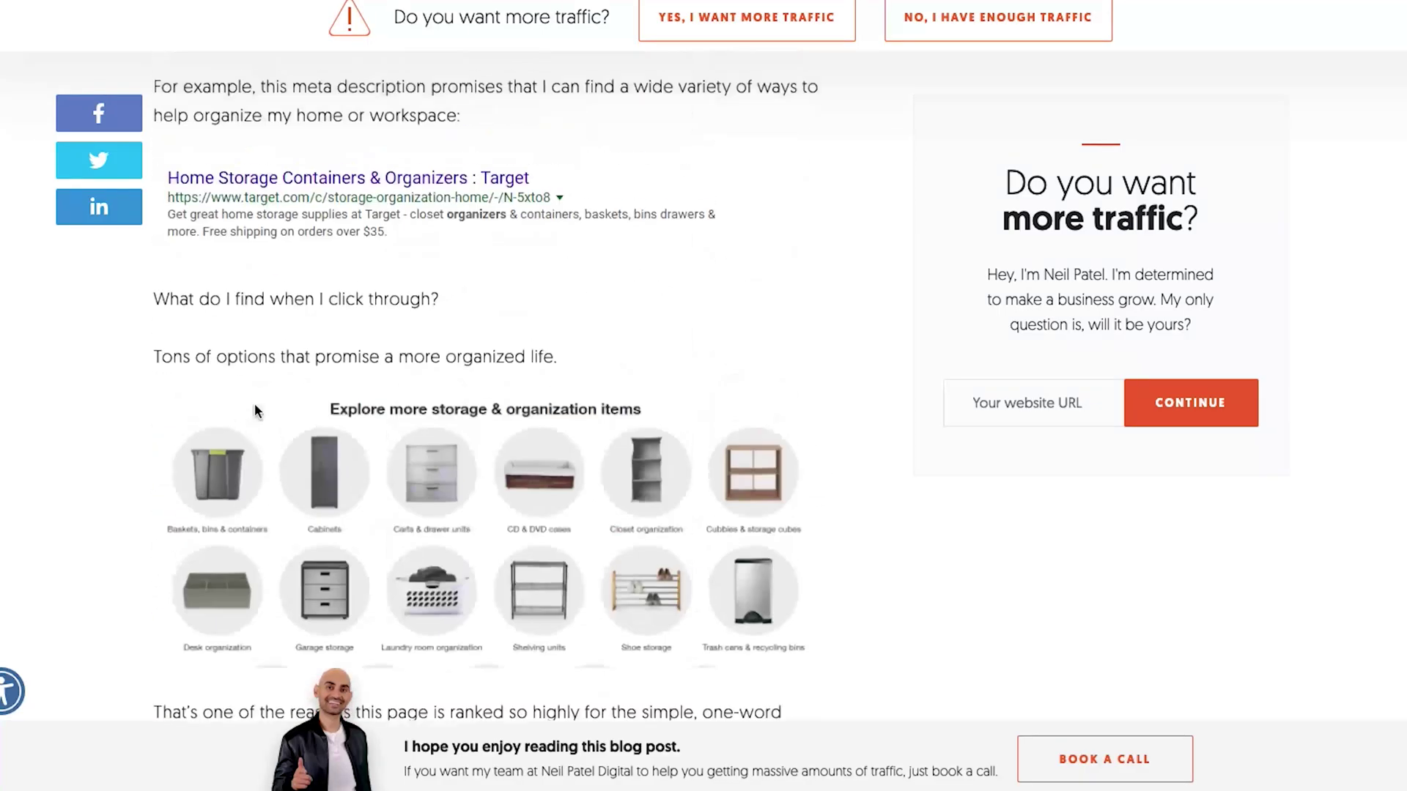
scroll(254, 405, "up", 11)
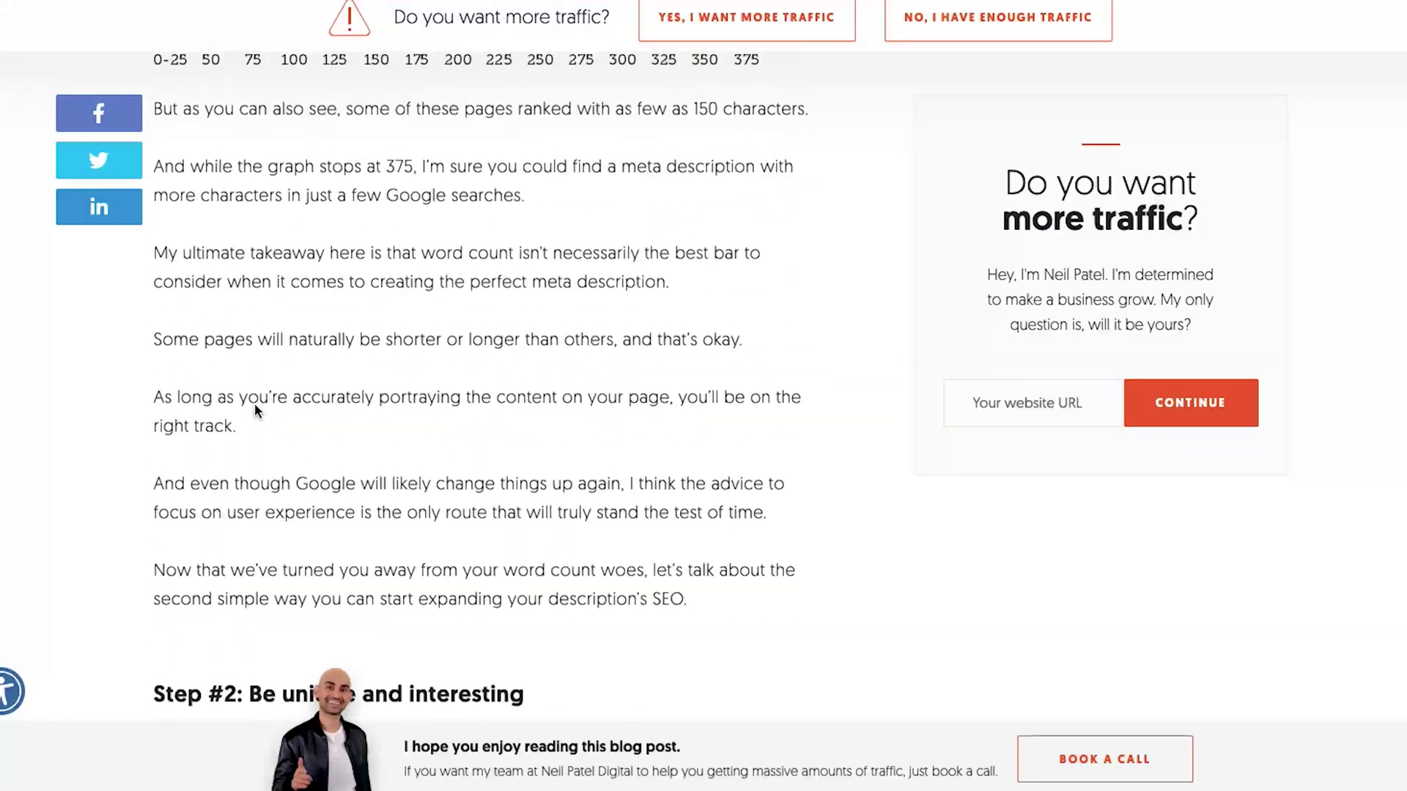
scroll(255, 405, "down", 4)
scroll(255, 406, "up", 15)
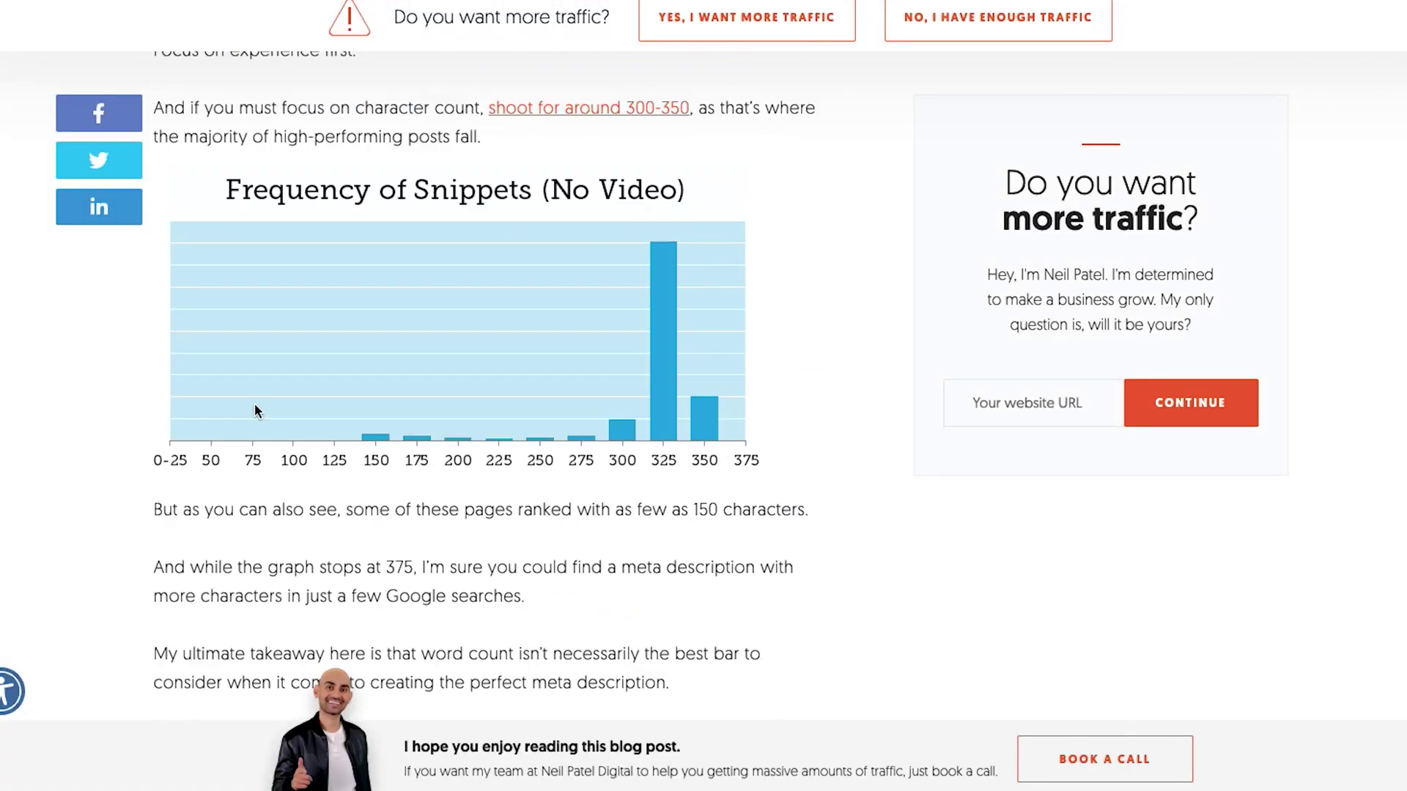
scroll(255, 408, "up", 3)
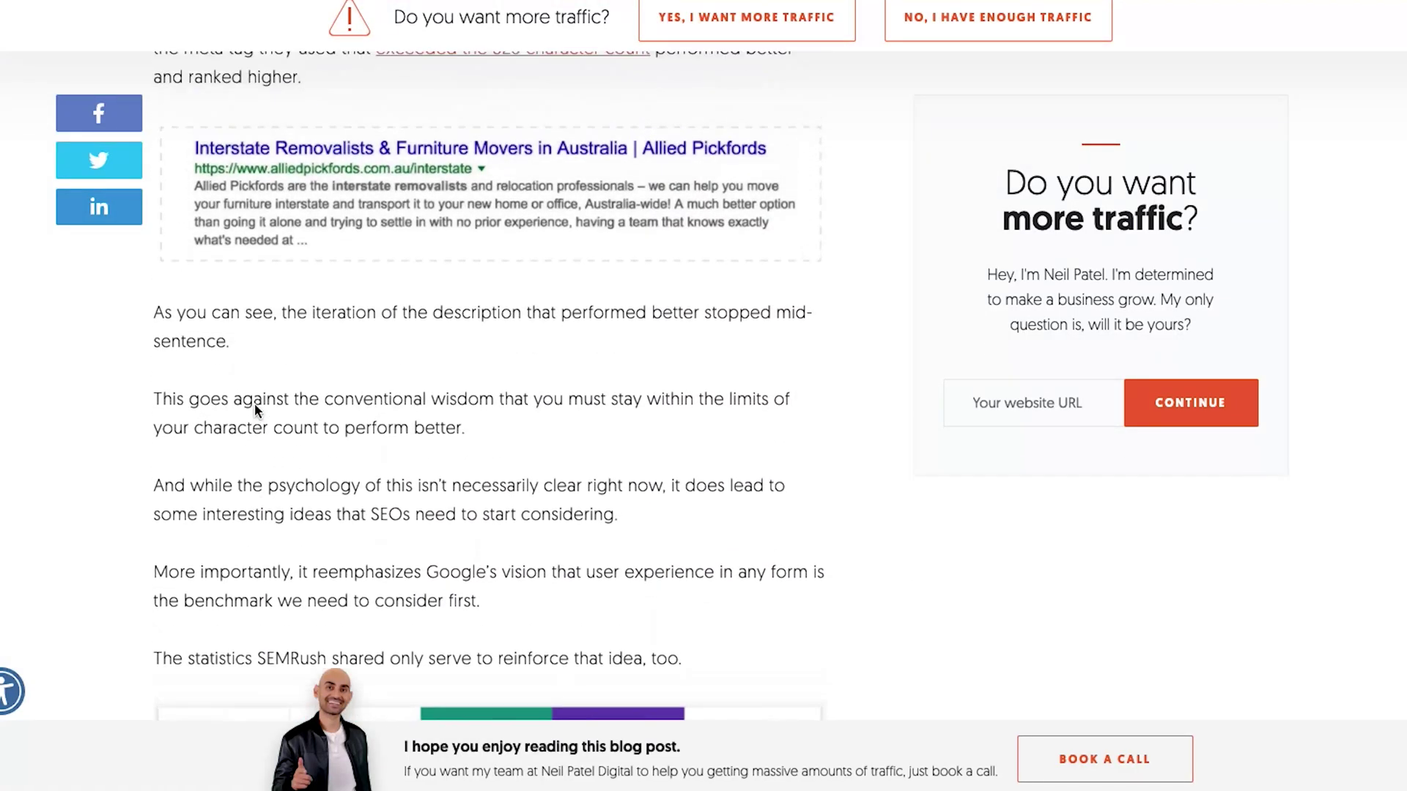
scroll(255, 405, "up", 15)
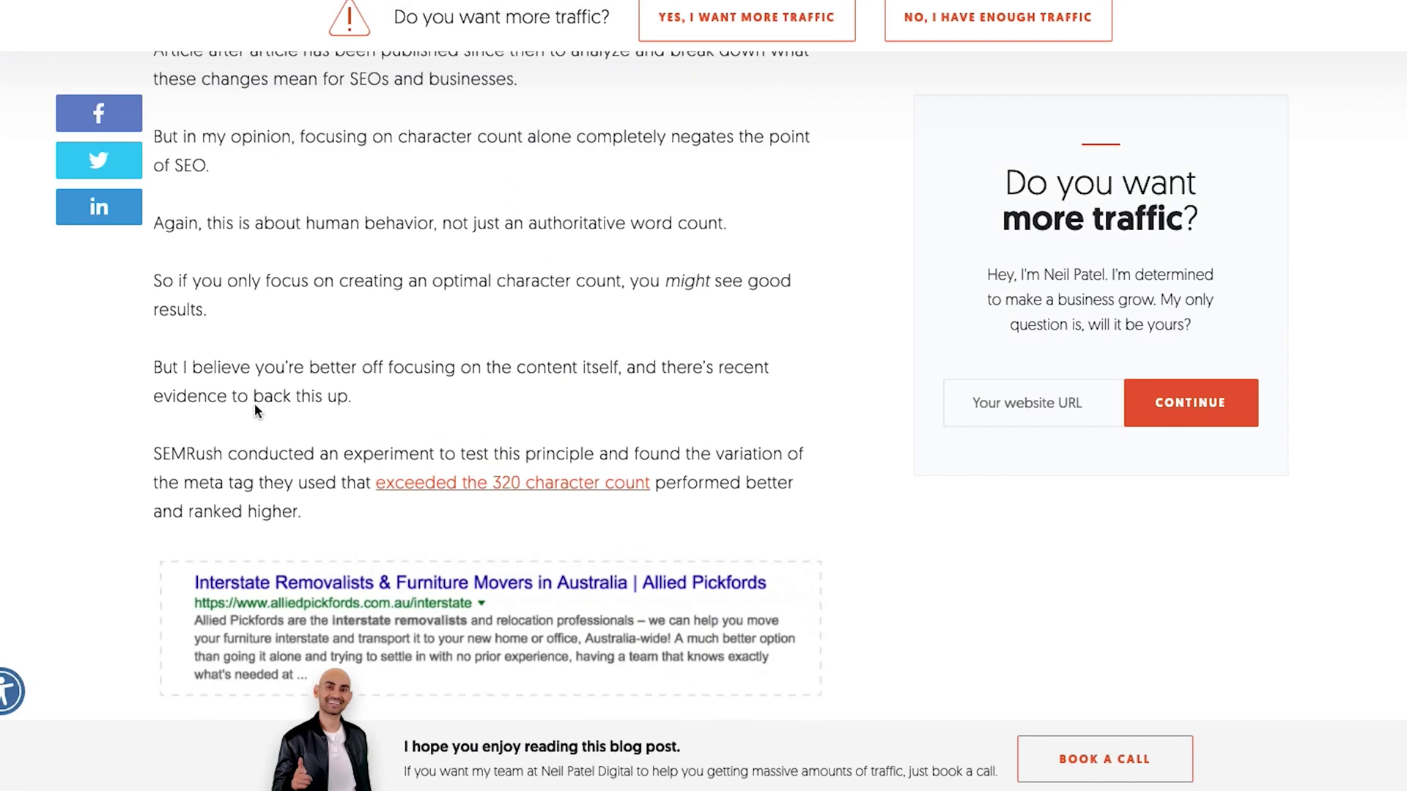
scroll(254, 405, "down", 7)
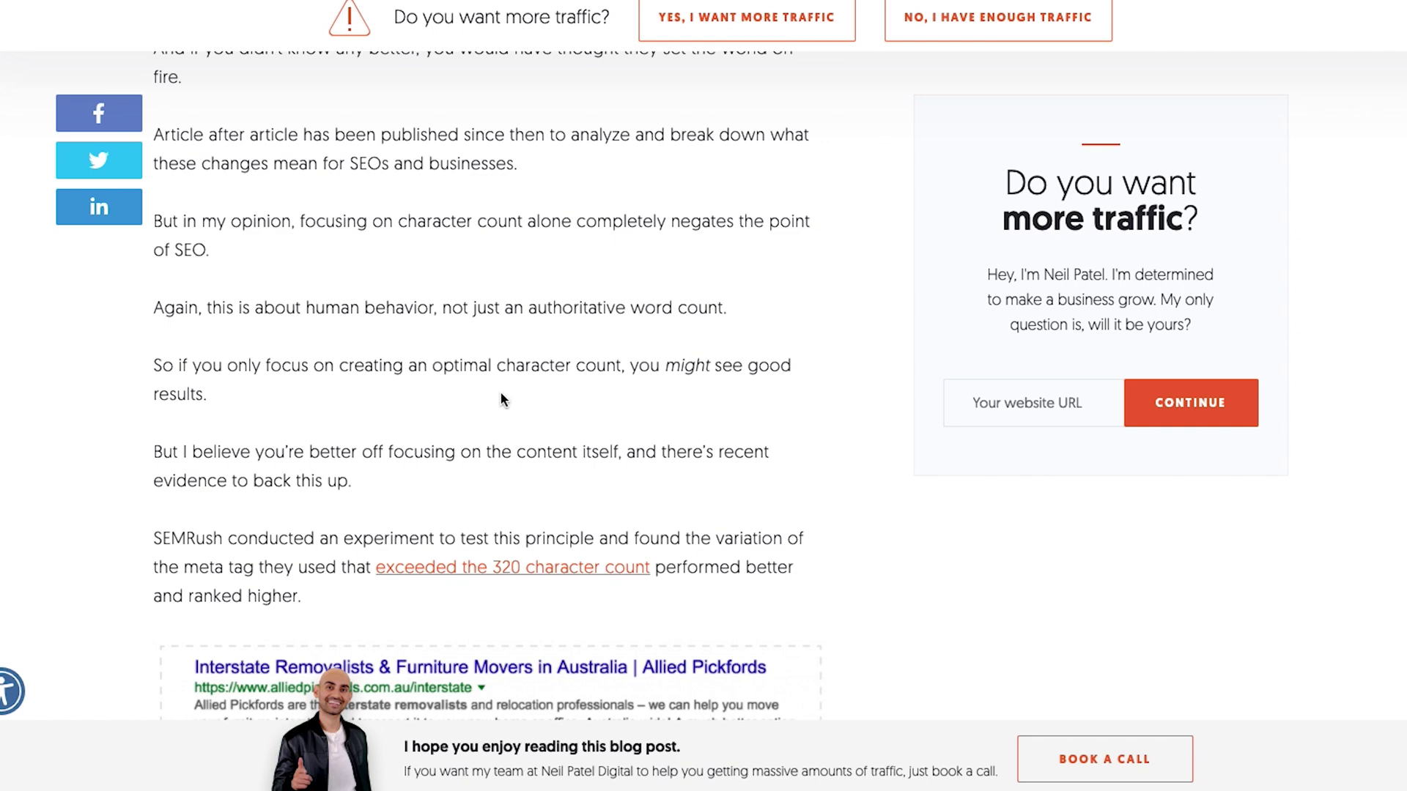
scroll(504, 403, "down", 2)
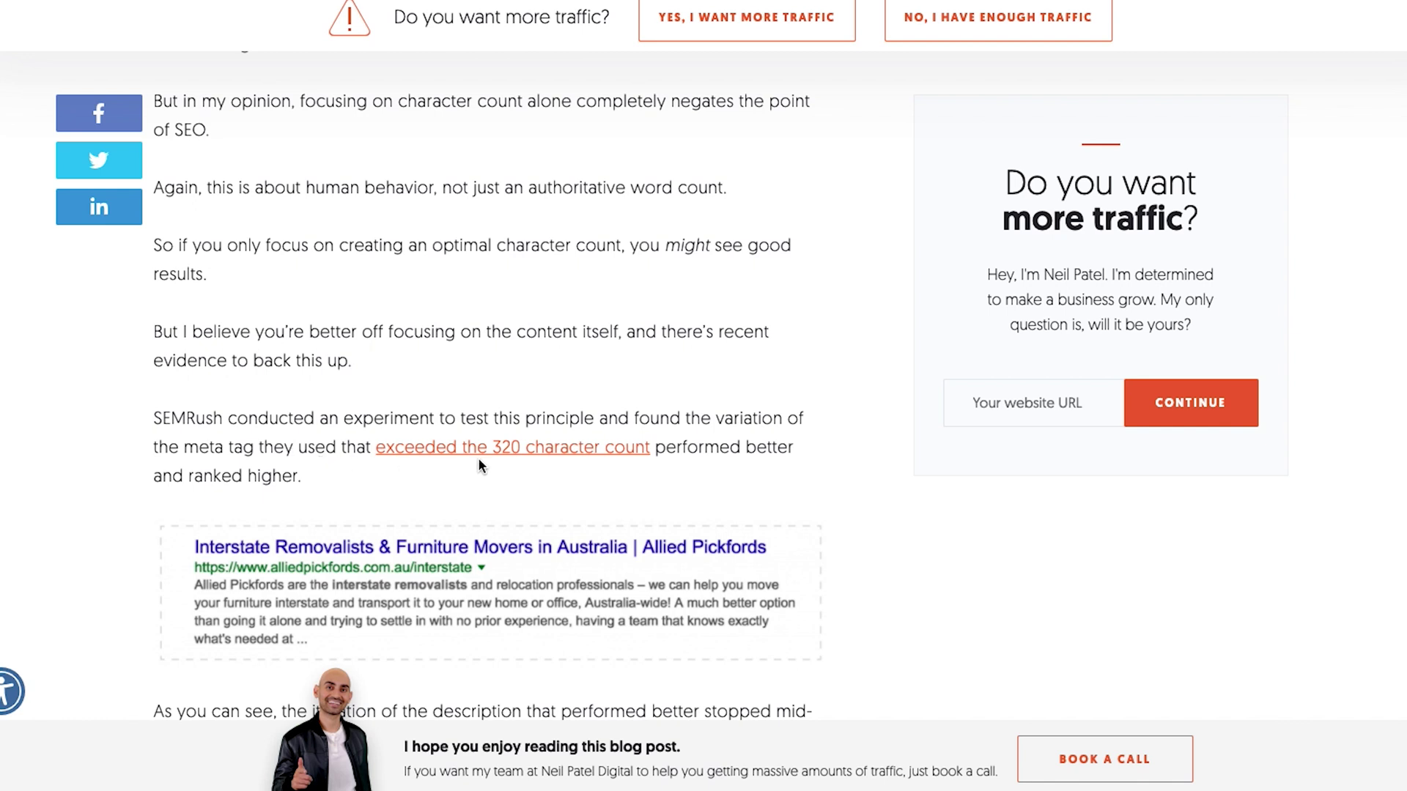
left_click_drag(301, 481, 154, 417)
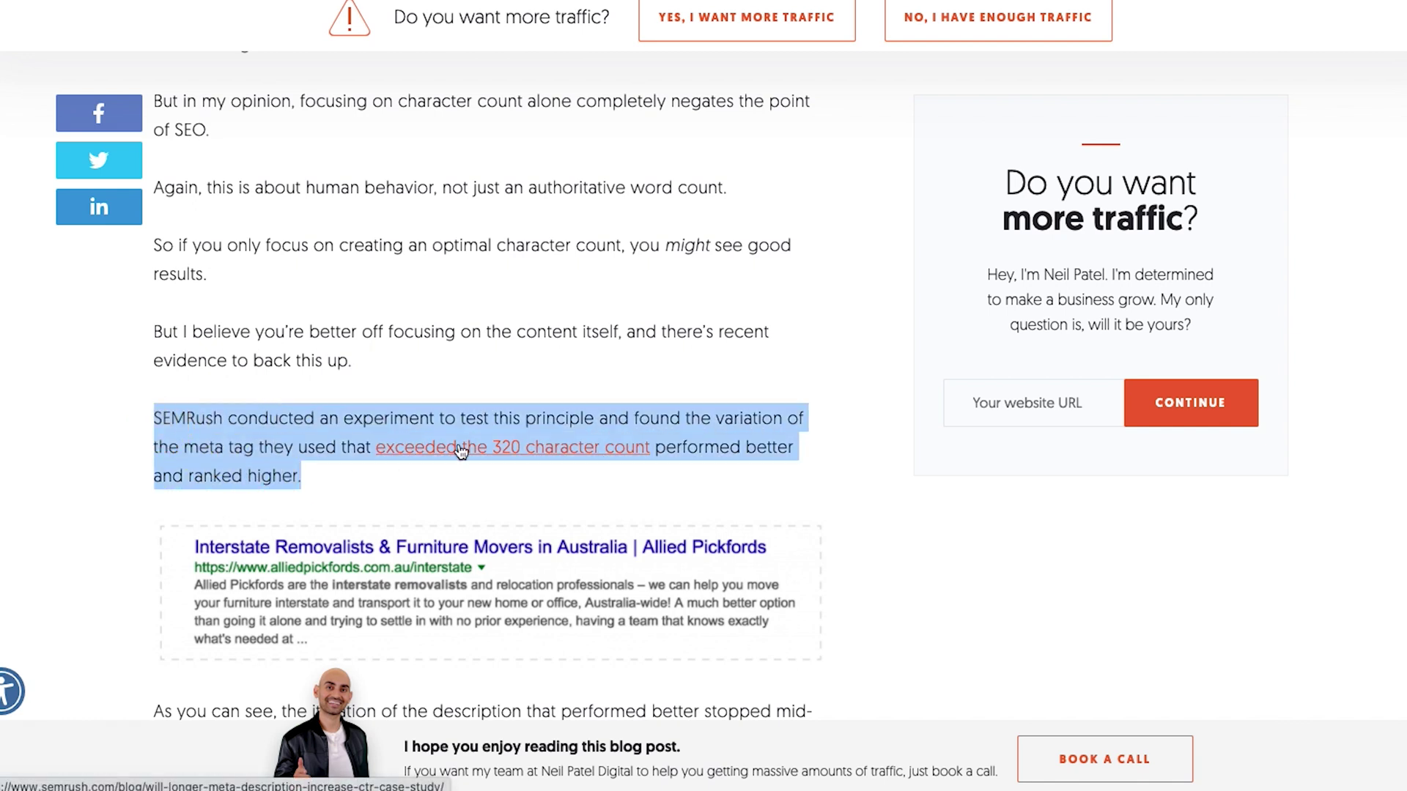
left_click(309, 428)
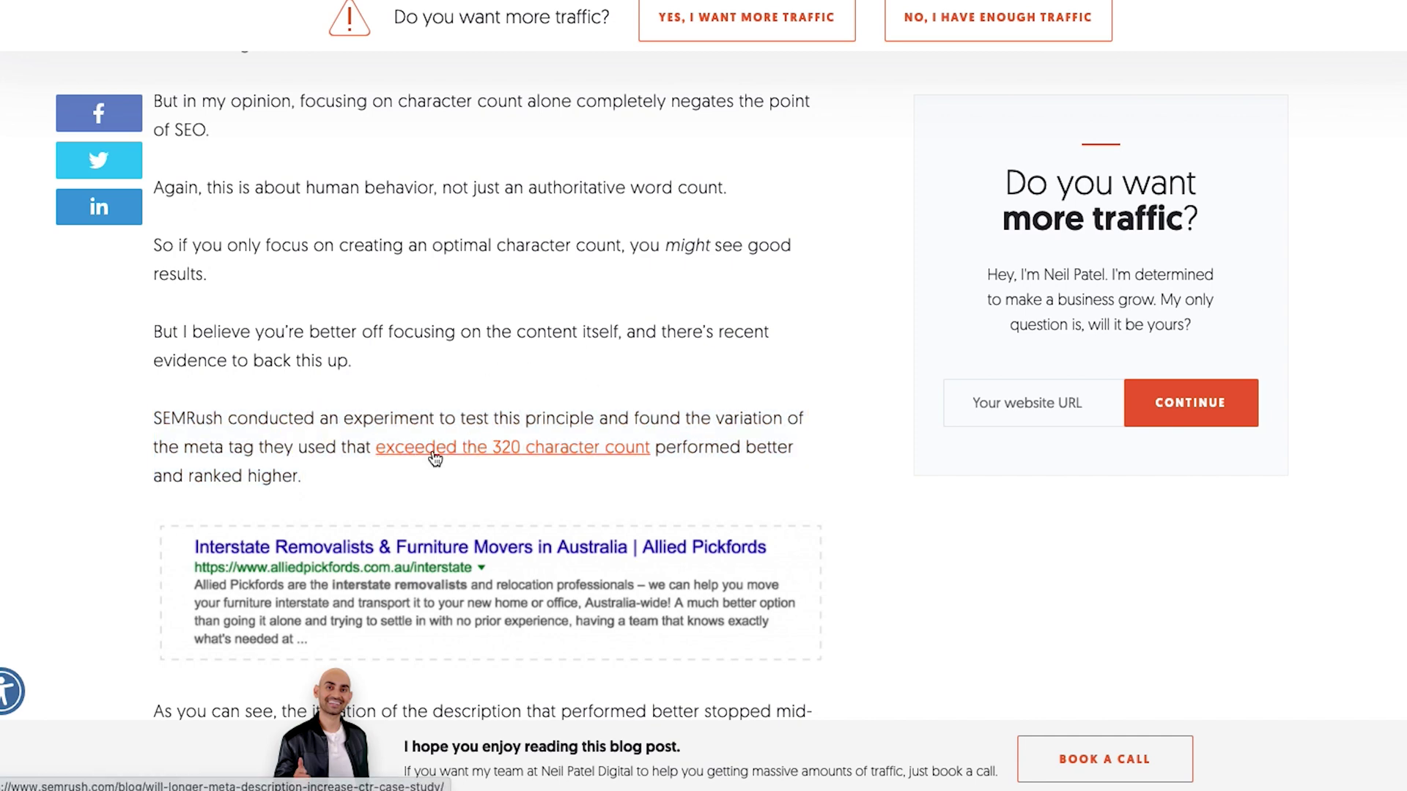
scroll(438, 474, "down", 3)
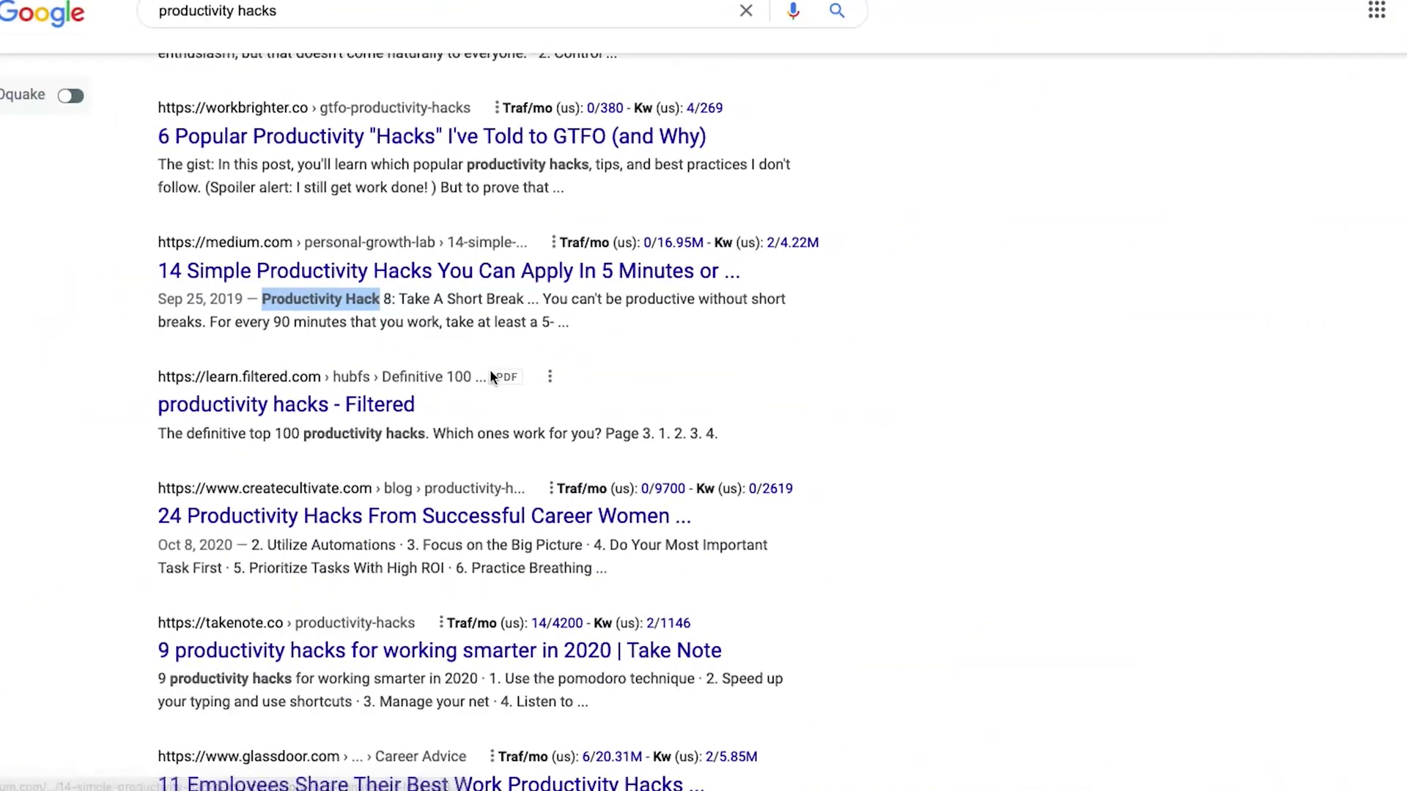
Browse the 'productivity hacks' results down to the related searches.
scroll(489, 369, "up", 15)
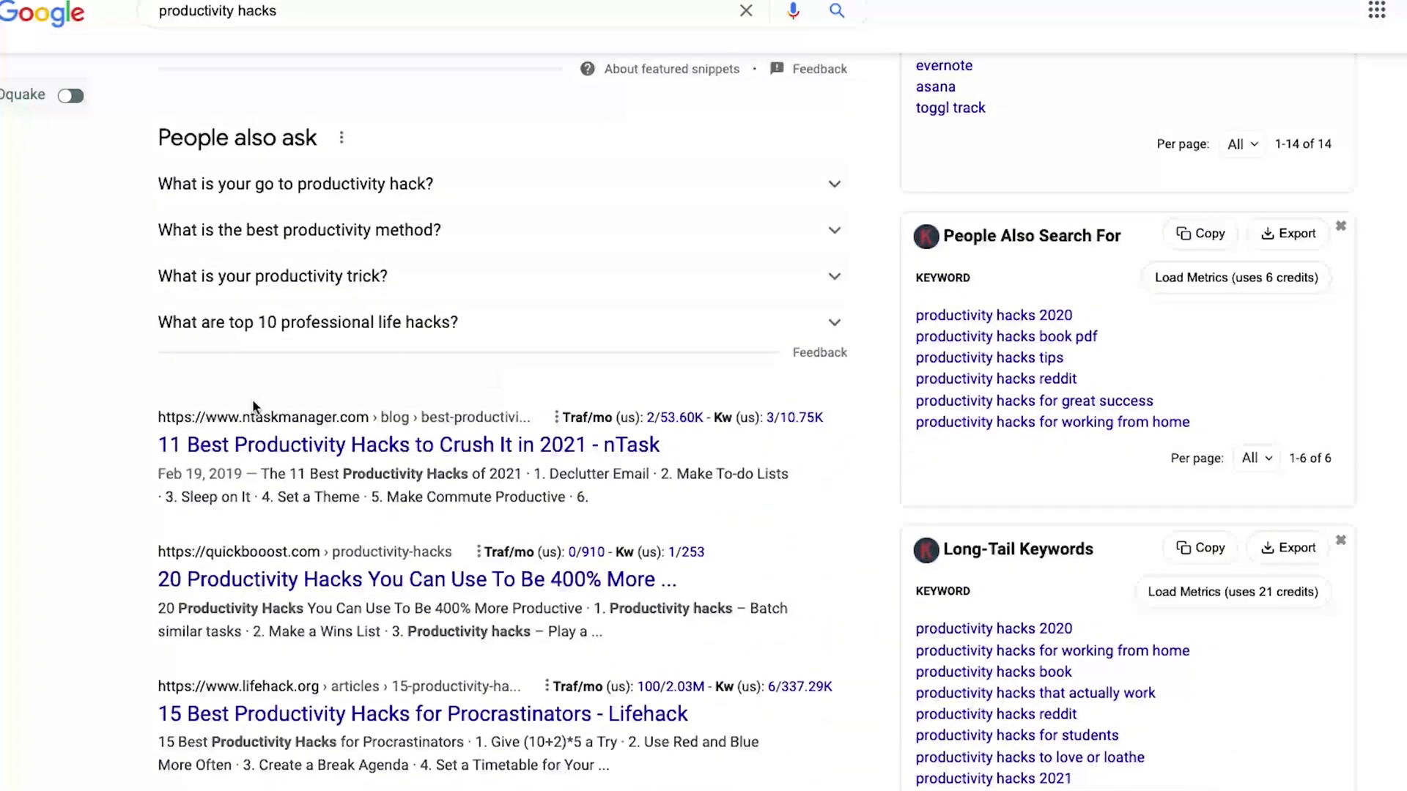
scroll(252, 398, "down", 10)
scroll(252, 398, "up", 18)
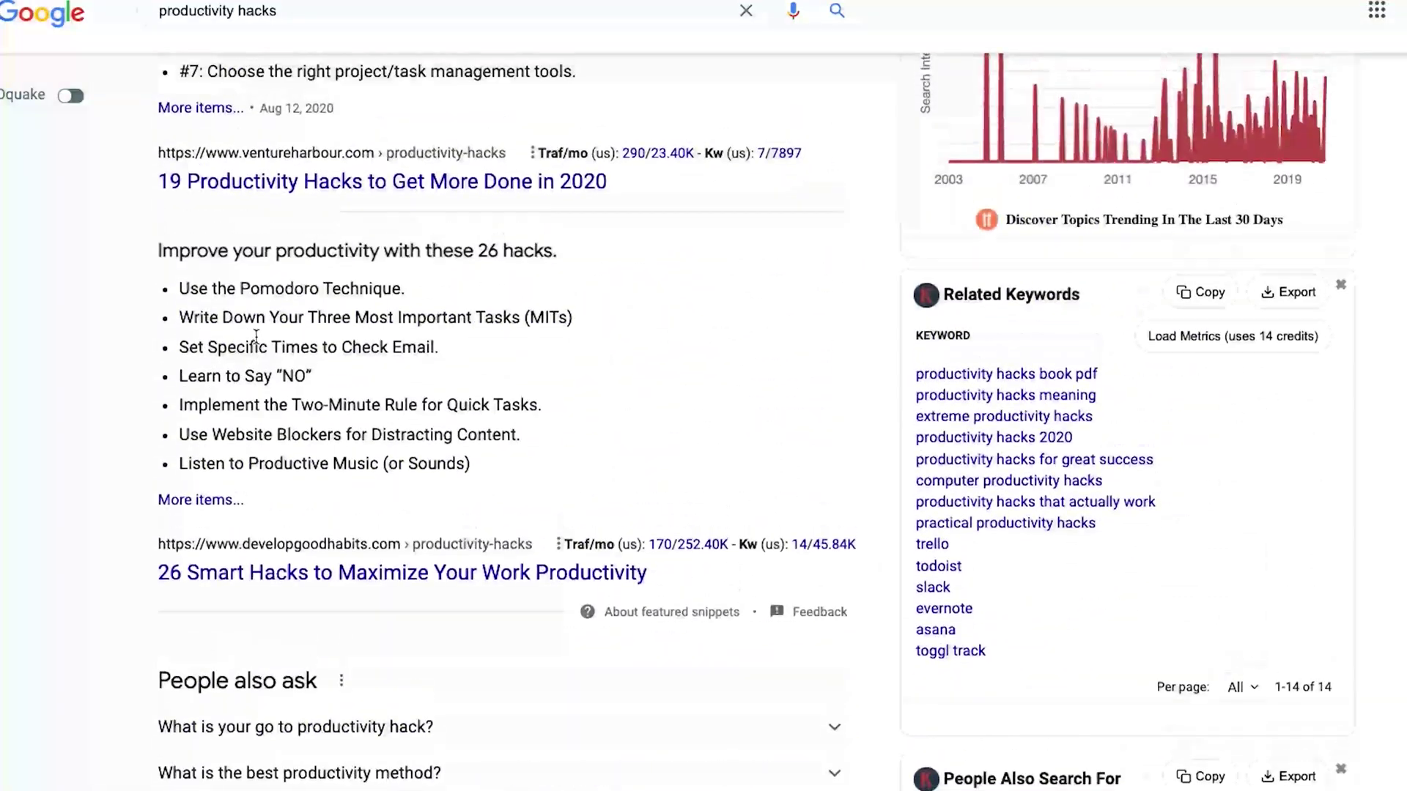
scroll(256, 338, "up", 5)
scroll(344, 293, "down", 2)
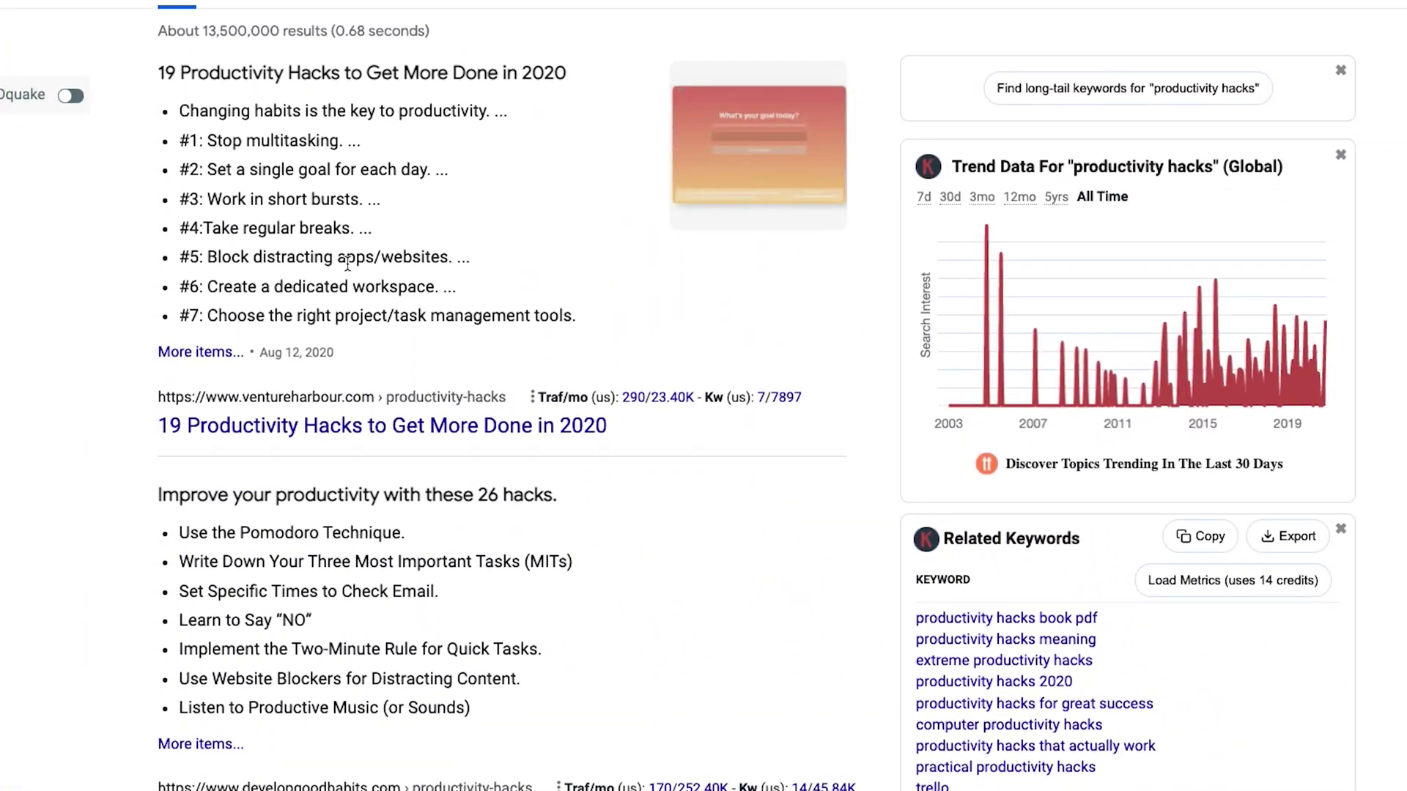
scroll(391, 344, "down", 20)
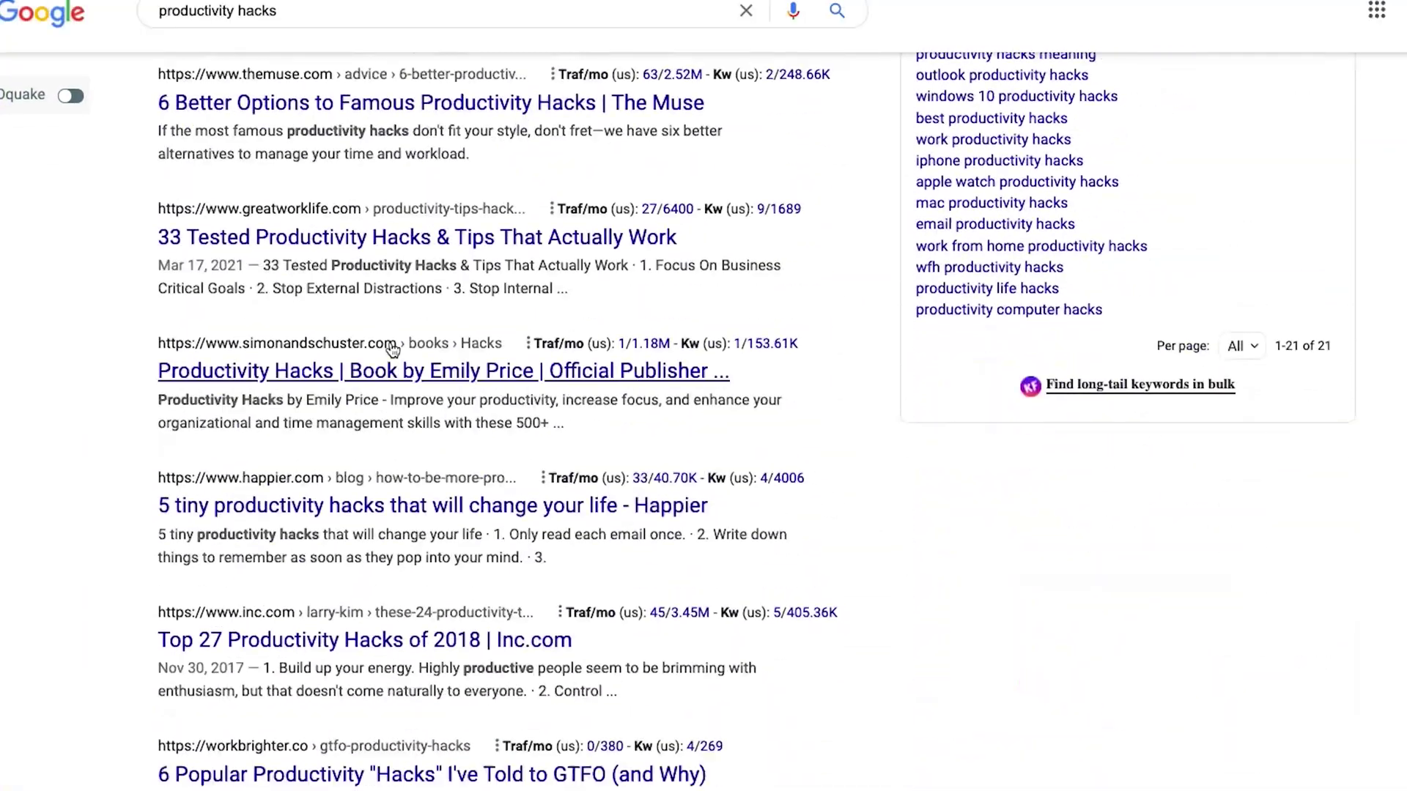
scroll(394, 350, "down", 15)
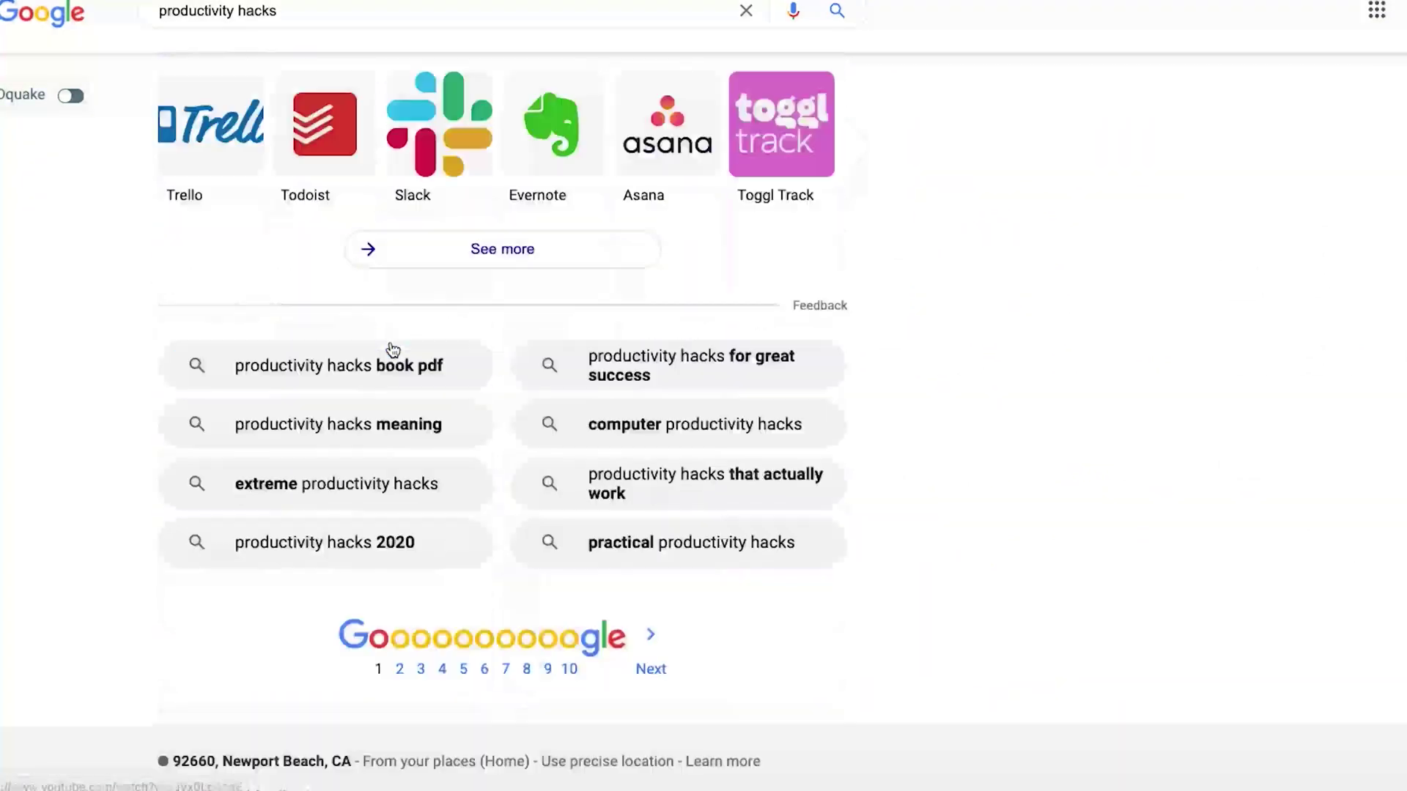
Run the related search 'productivity hacks for great success' and browse its results.
left_click(638, 323)
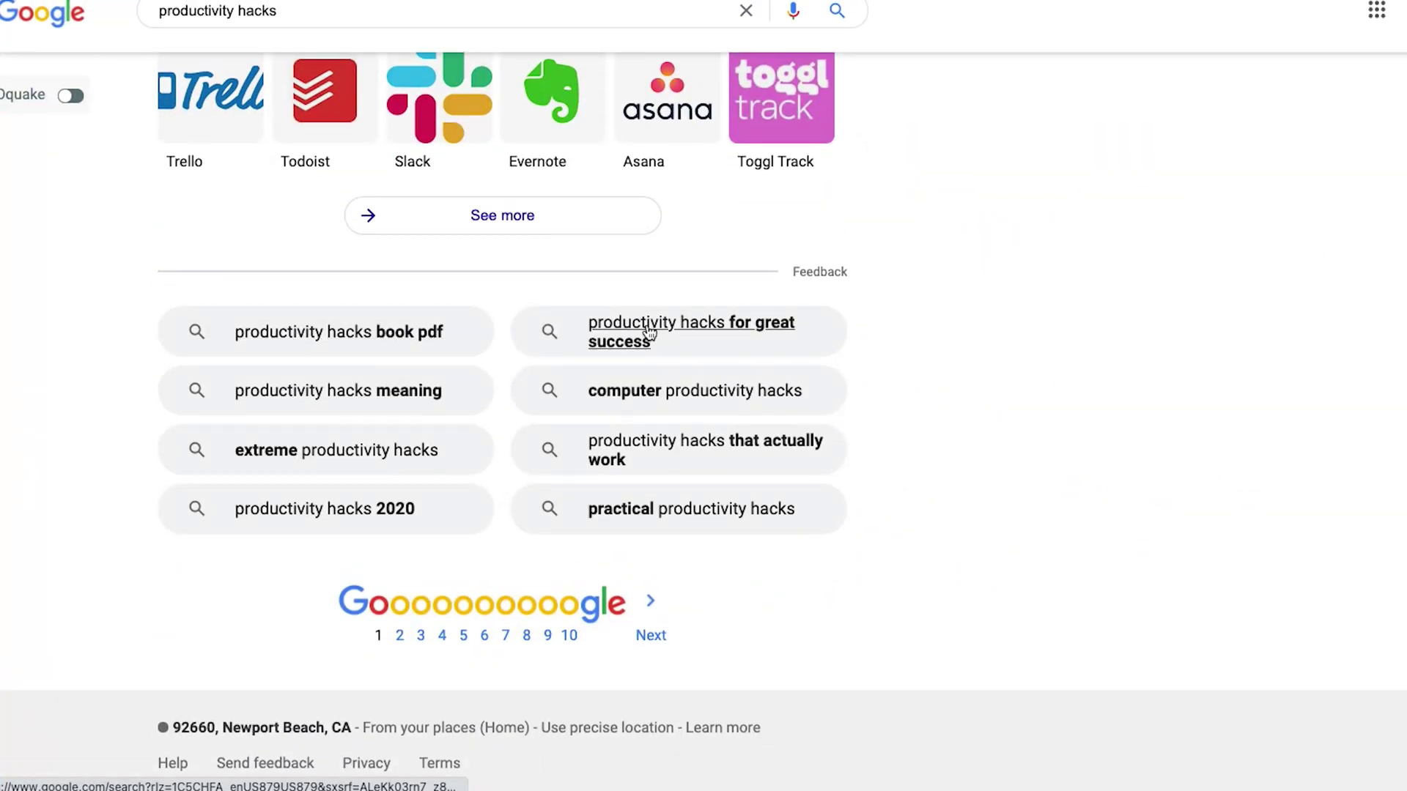
scroll(268, 365, "down", 4)
scroll(268, 367, "down", 17)
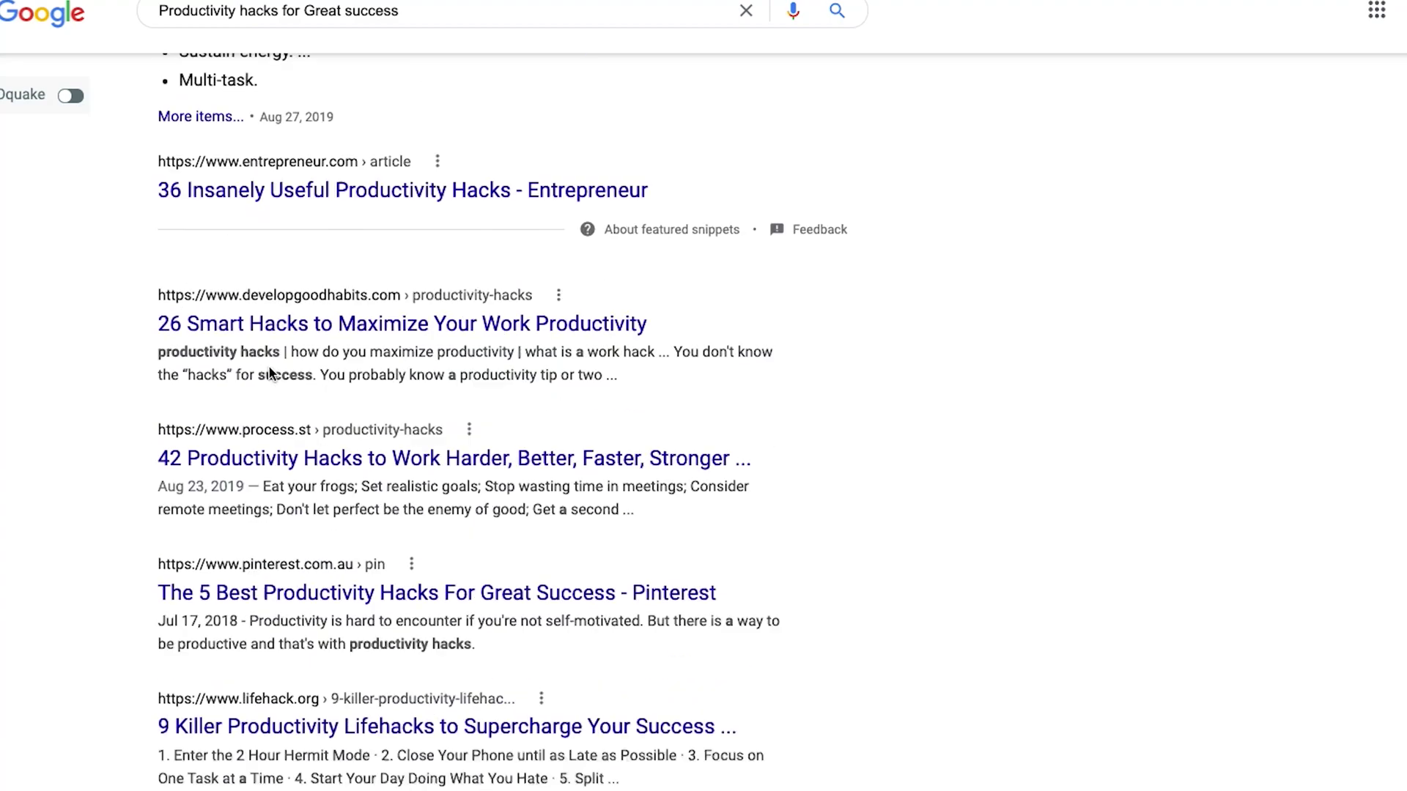
scroll(271, 373, "down", 10)
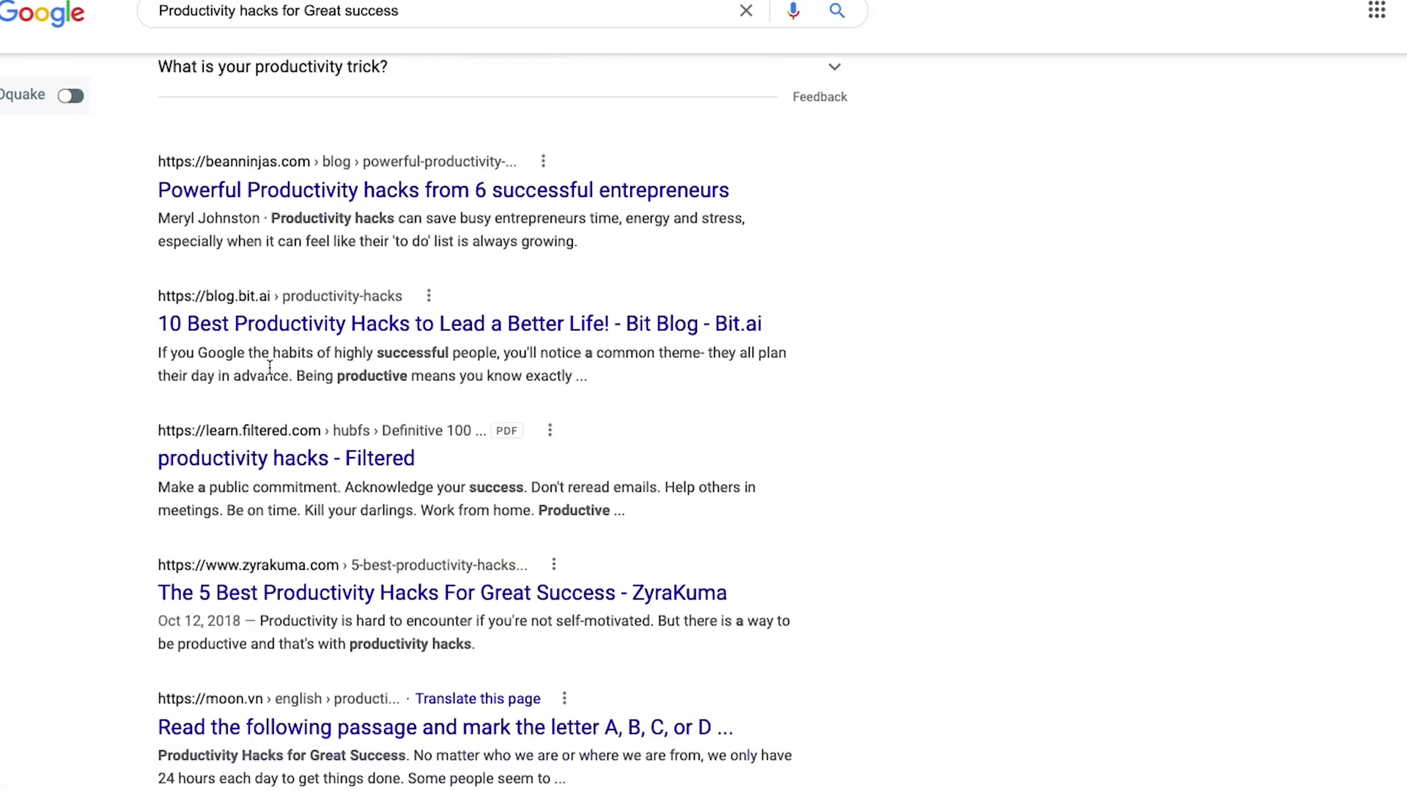
scroll(269, 368, "up", 20)
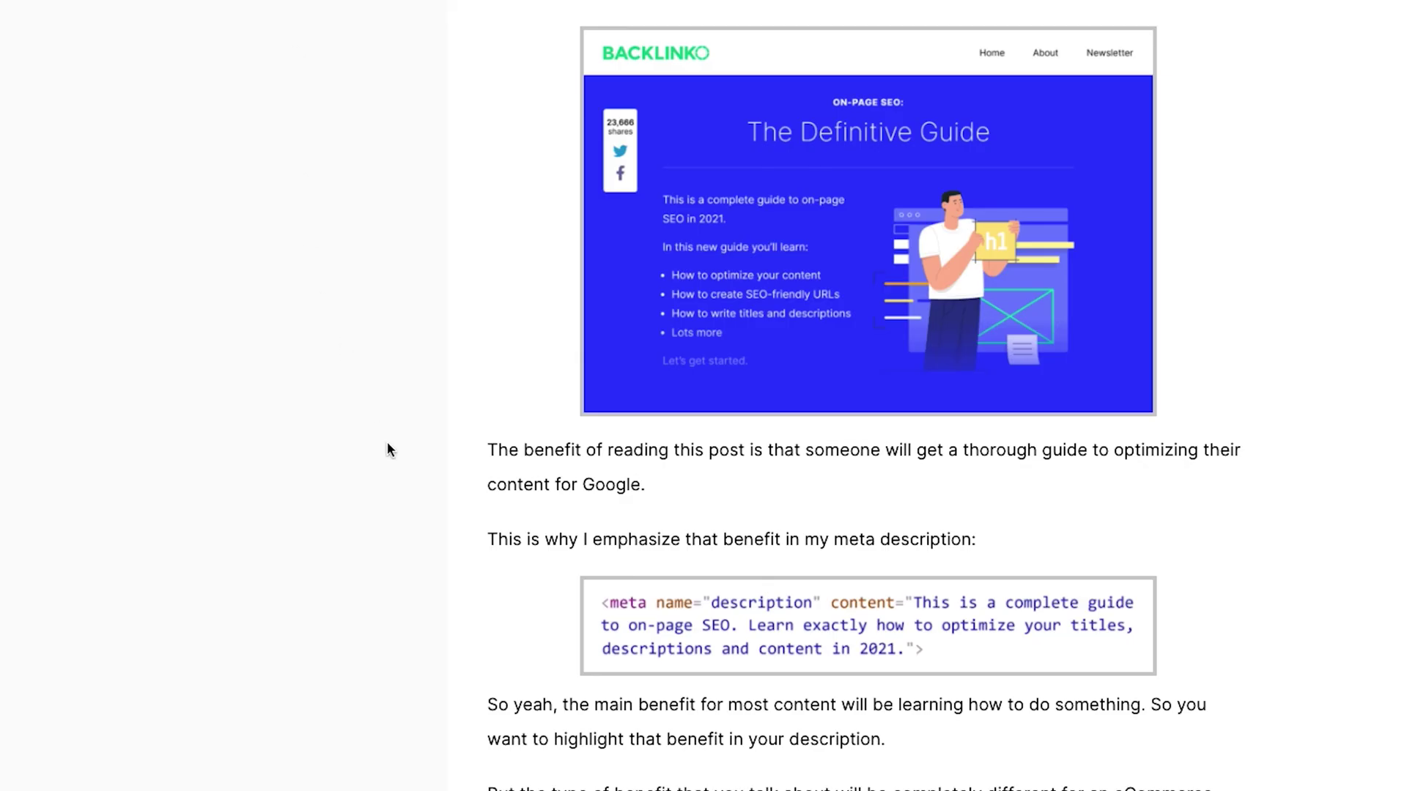
Scroll through Backlinko's meta description guide to the Meta Description Formula and Learn More sections.
scroll(486, 300, "up", 6)
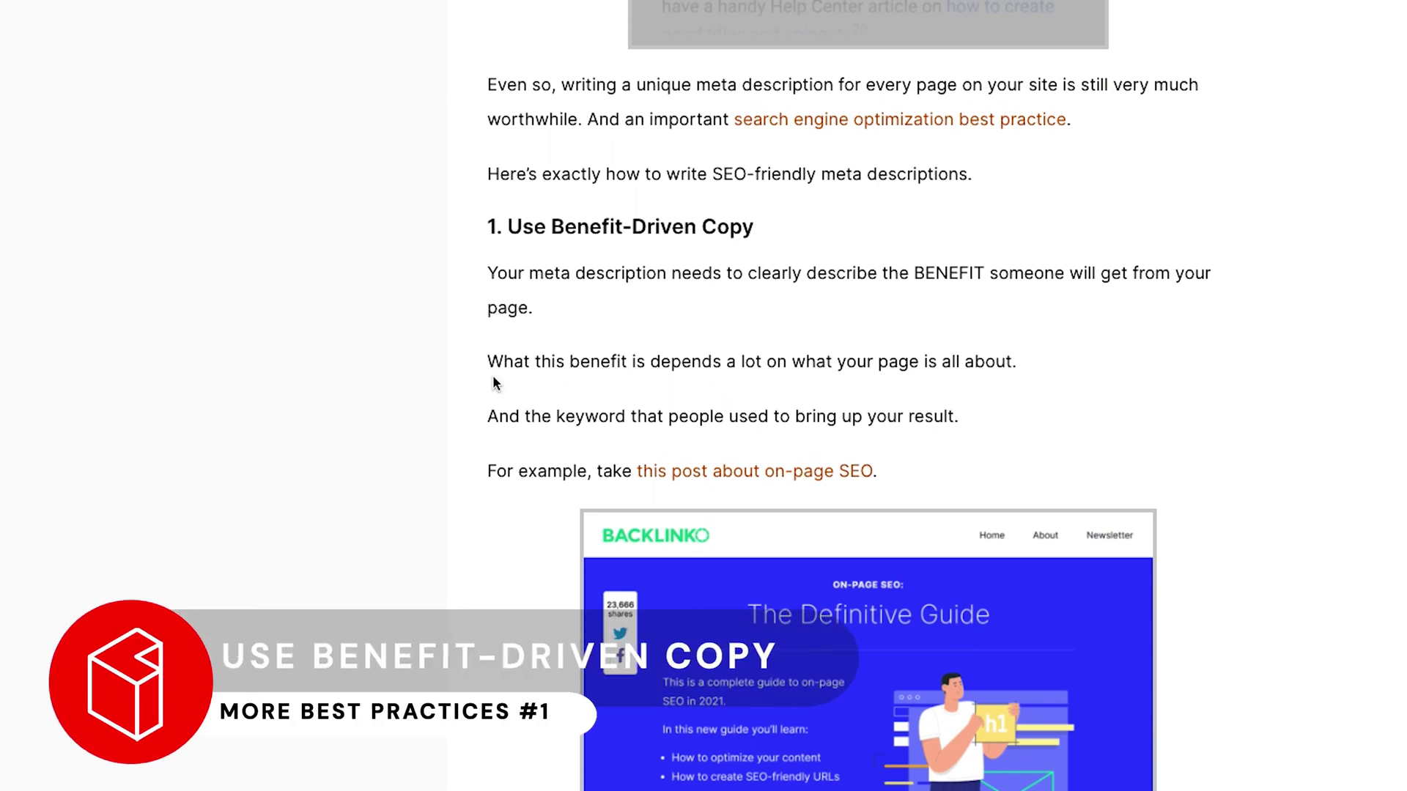
scroll(492, 375, "down", 4)
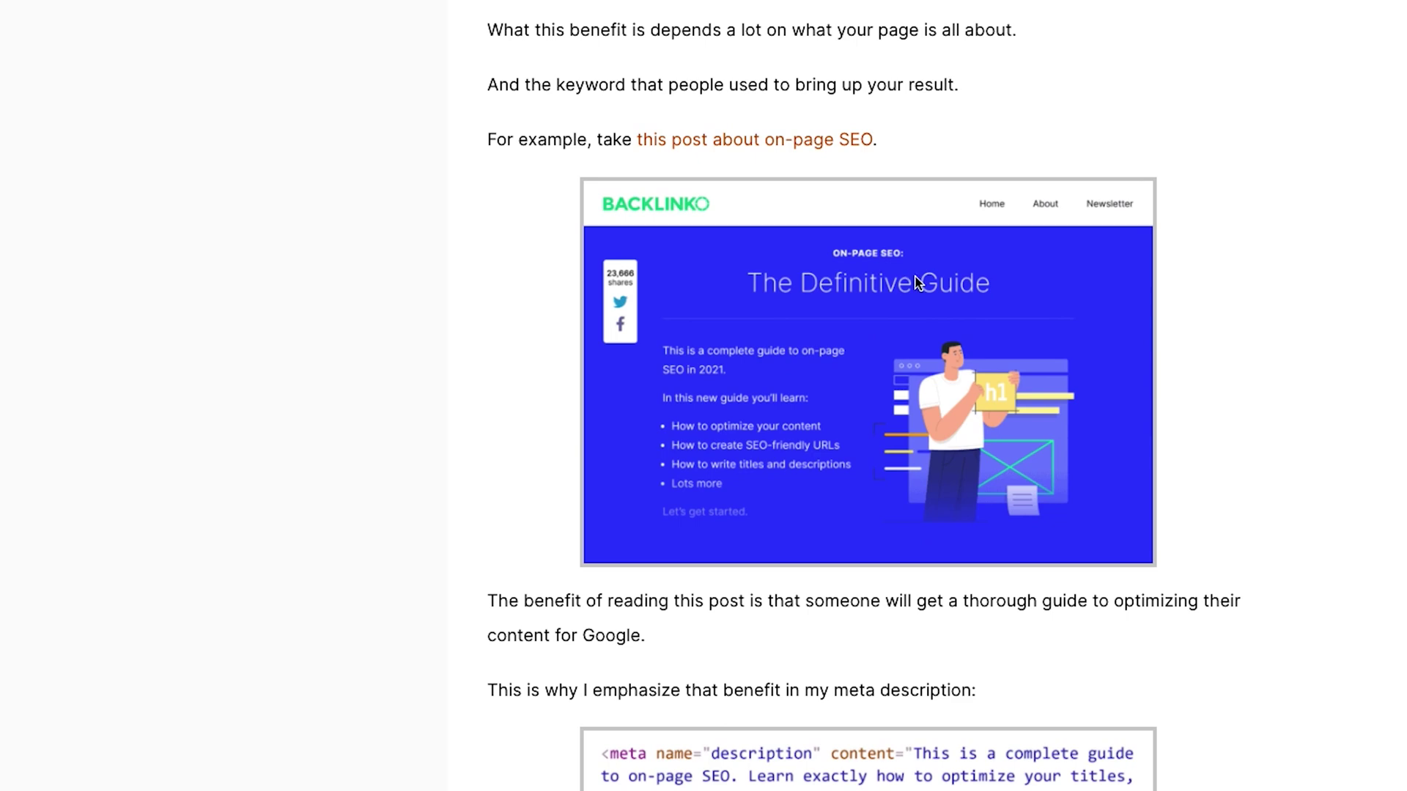
scroll(908, 278, "down", 4)
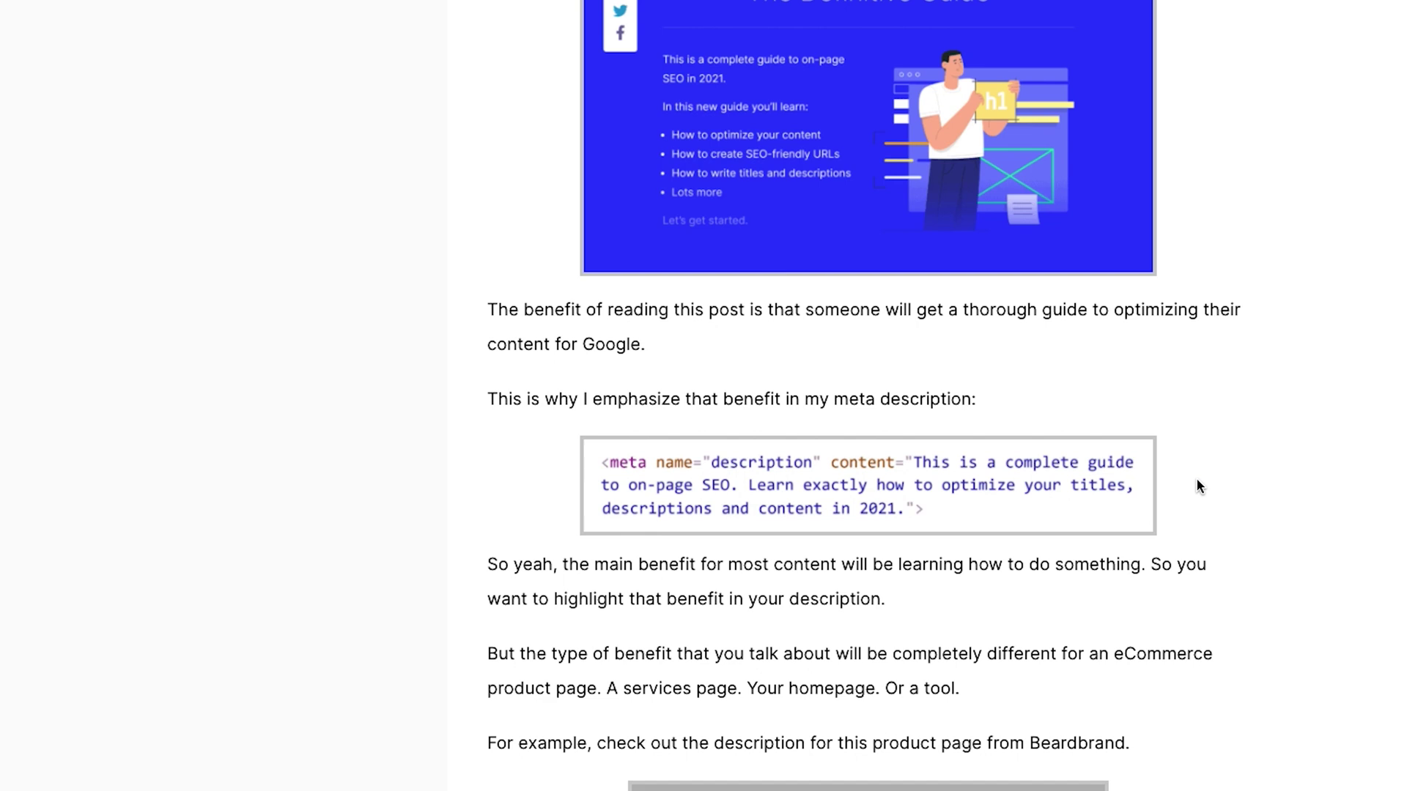
scroll(915, 477, "down", 5)
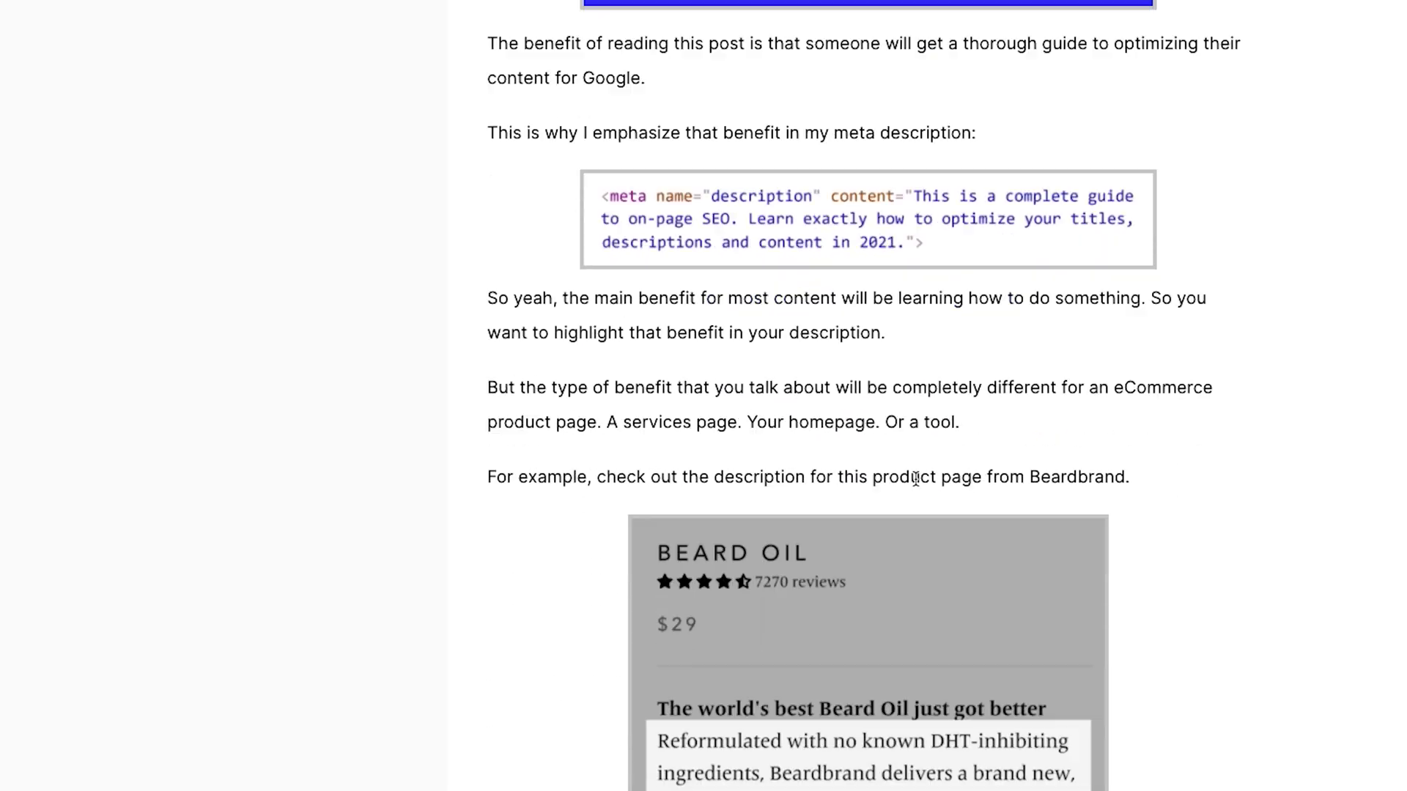
scroll(744, 211, "down", 15)
scroll(628, 411, "up", 2)
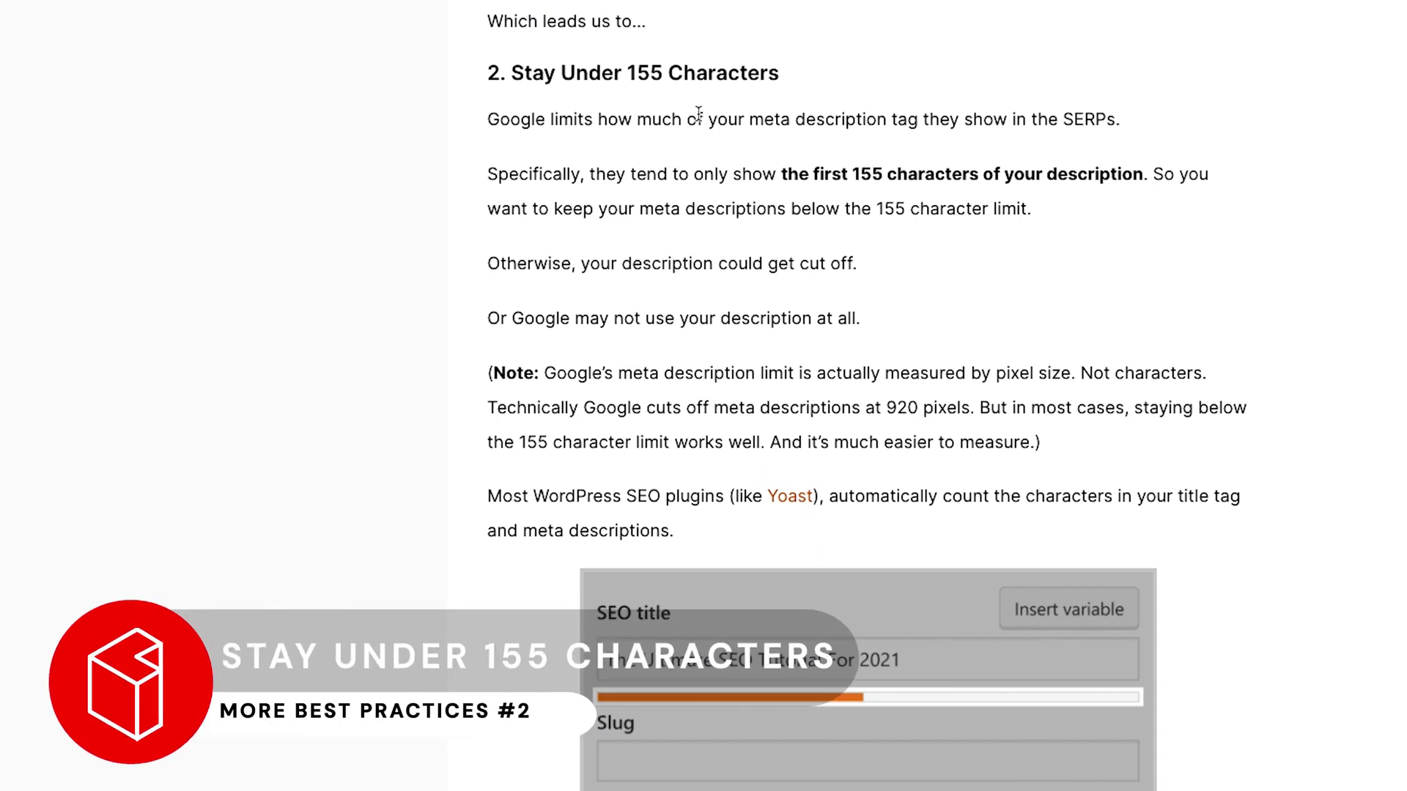
scroll(668, 256, "down", 1)
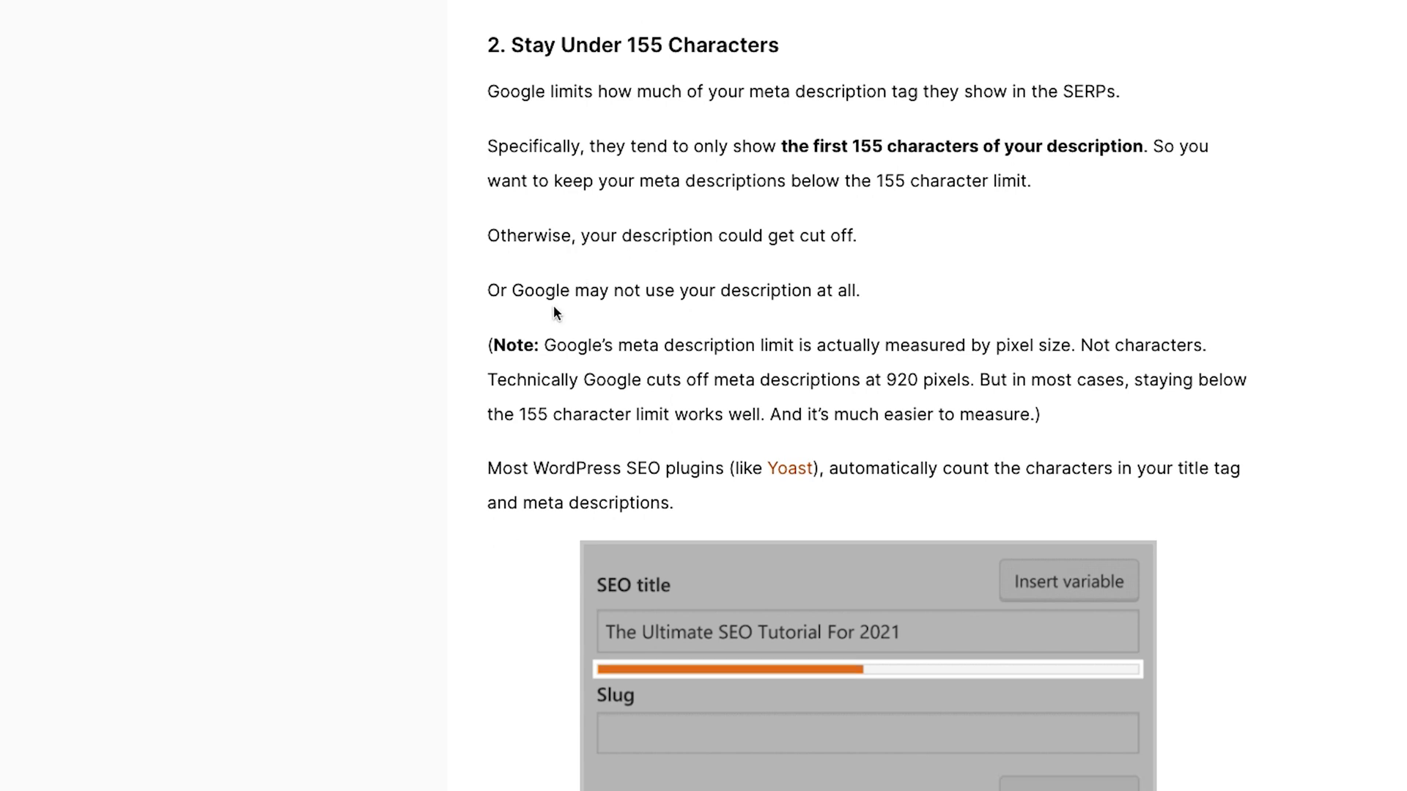
scroll(467, 379, "down", 12)
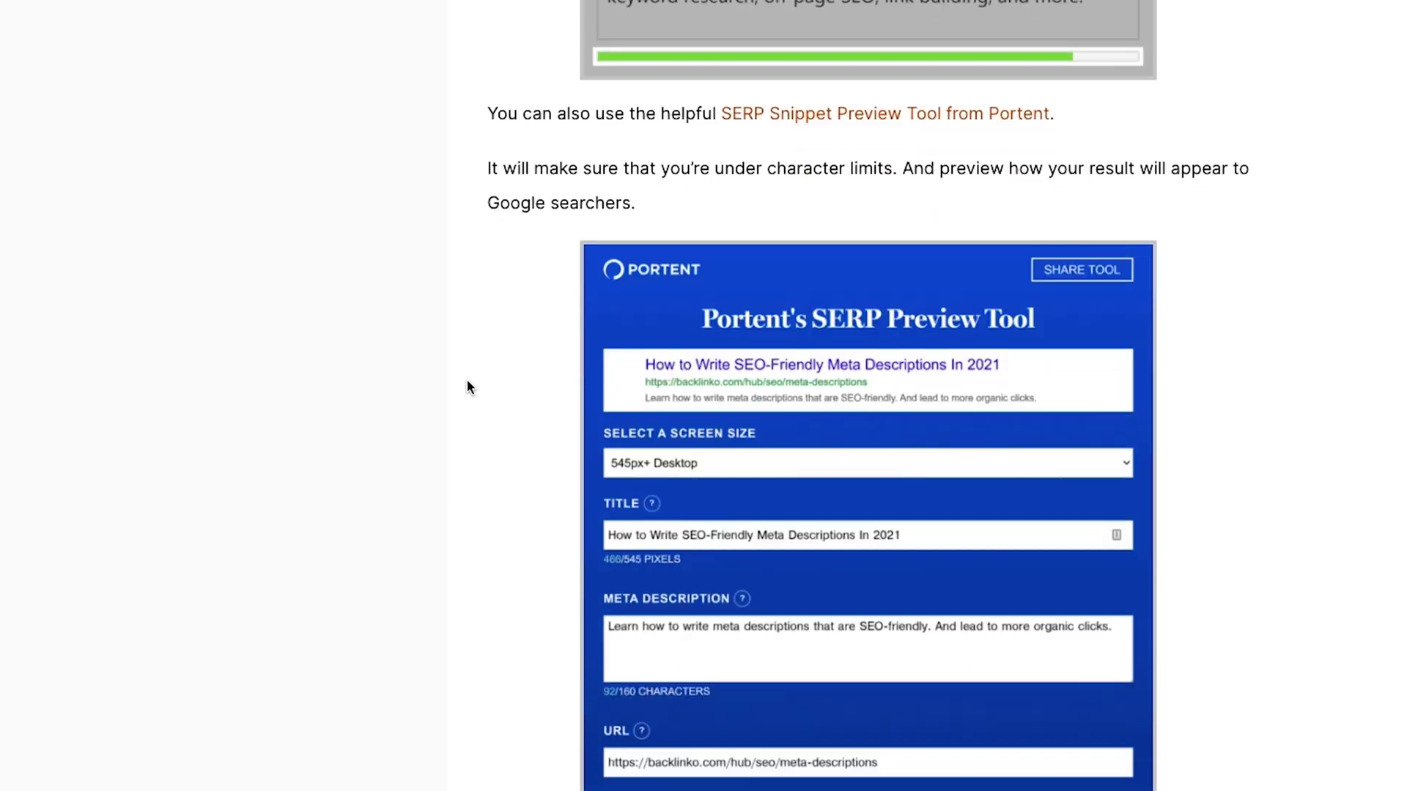
scroll(468, 379, "down", 6)
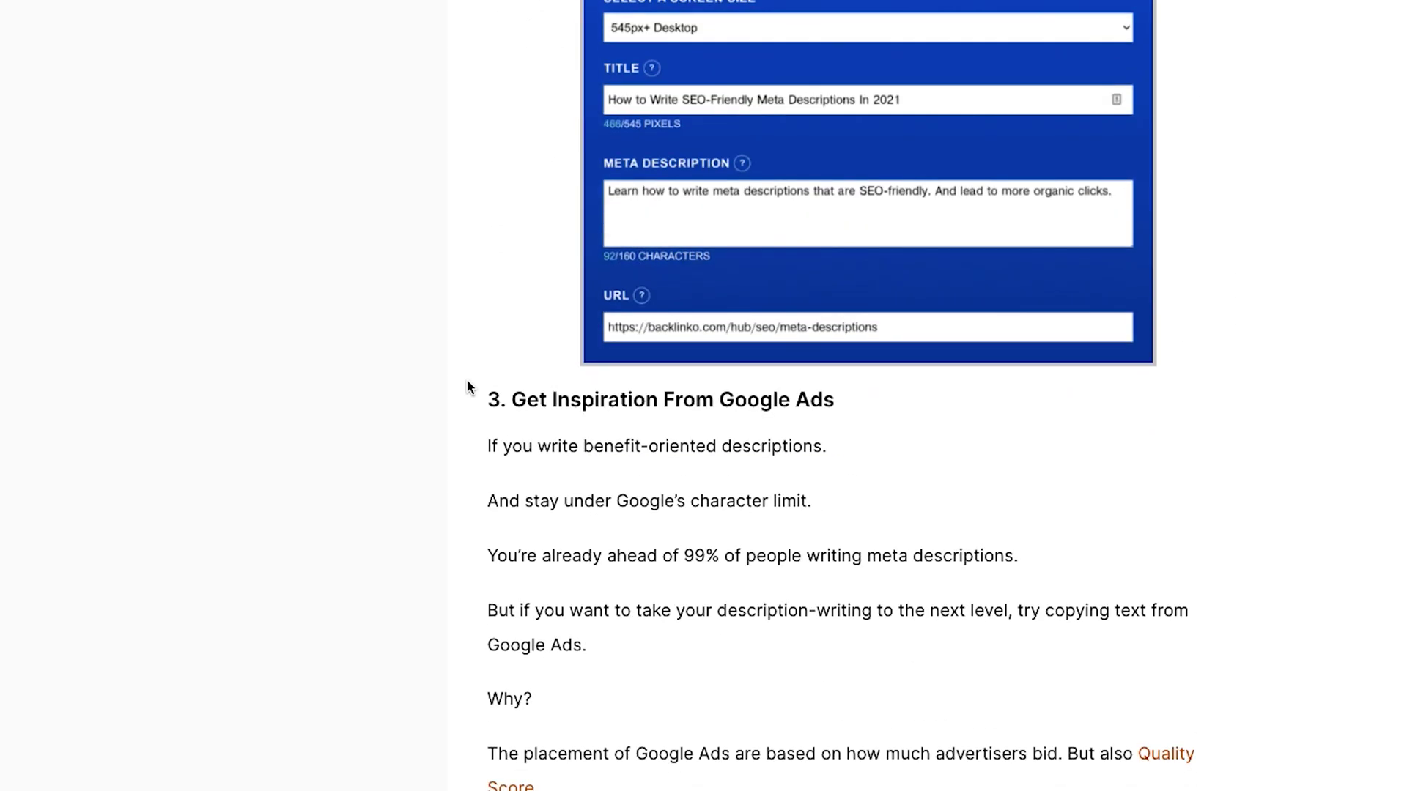
scroll(468, 379, "down", 10)
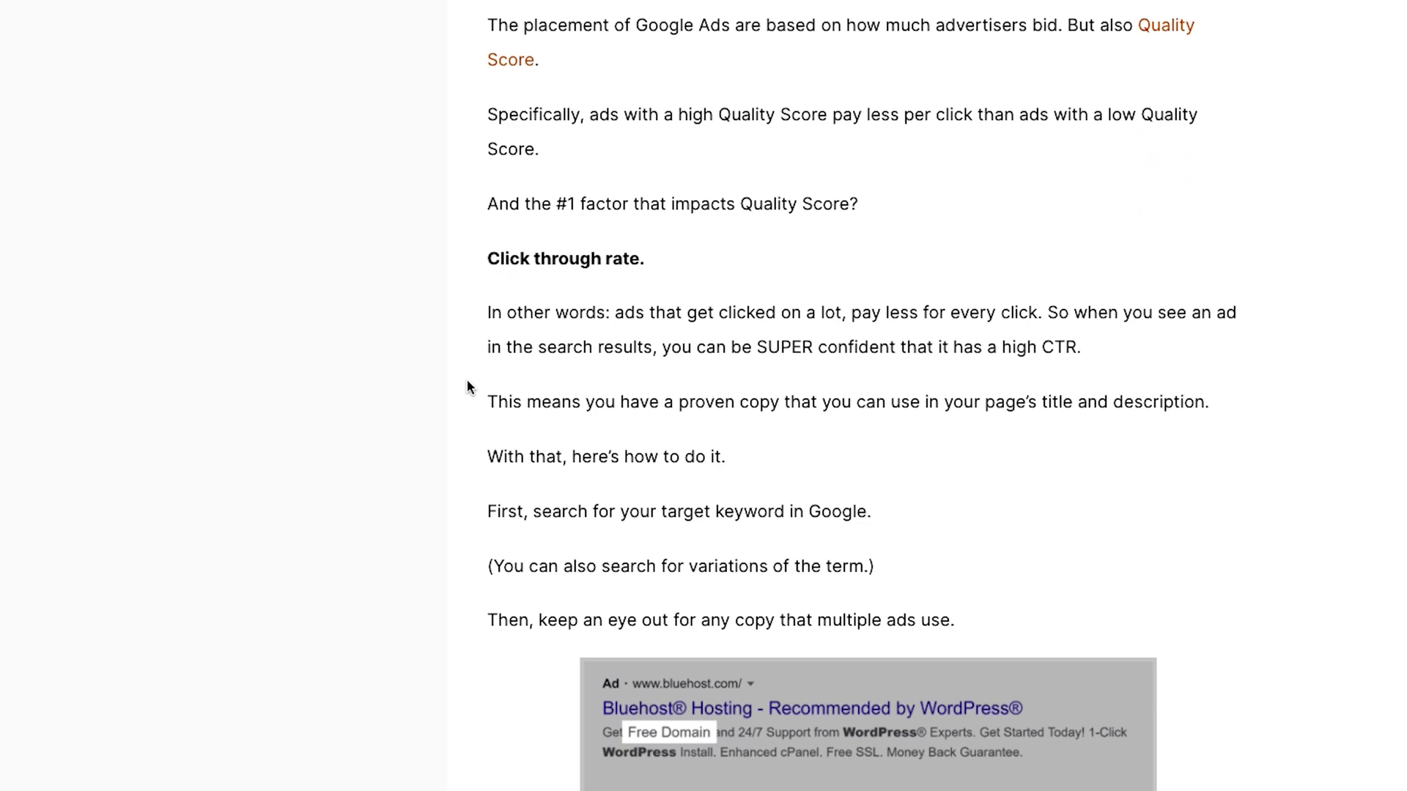
scroll(467, 381, "down", 18)
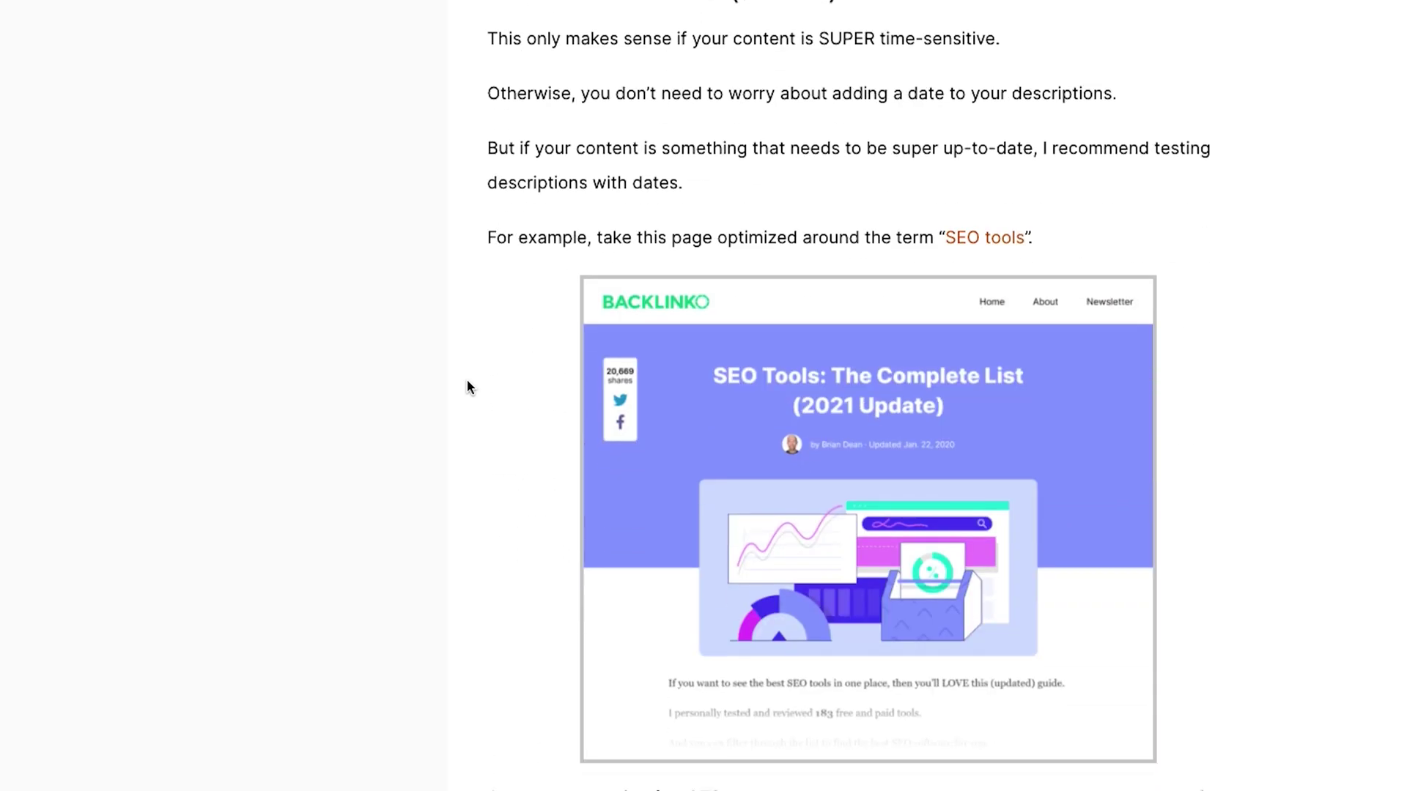
scroll(468, 380, "down", 6)
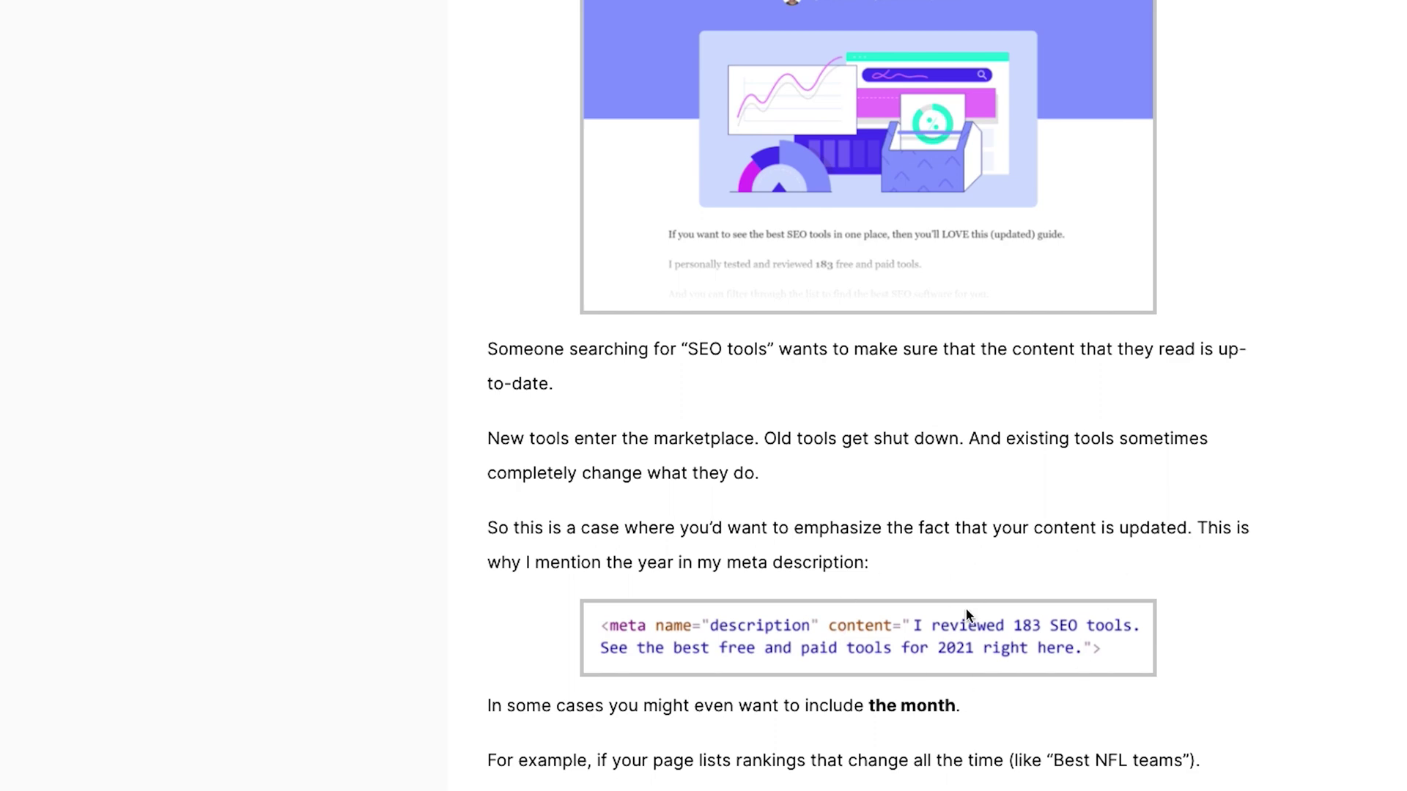
scroll(437, 423, "down", 12)
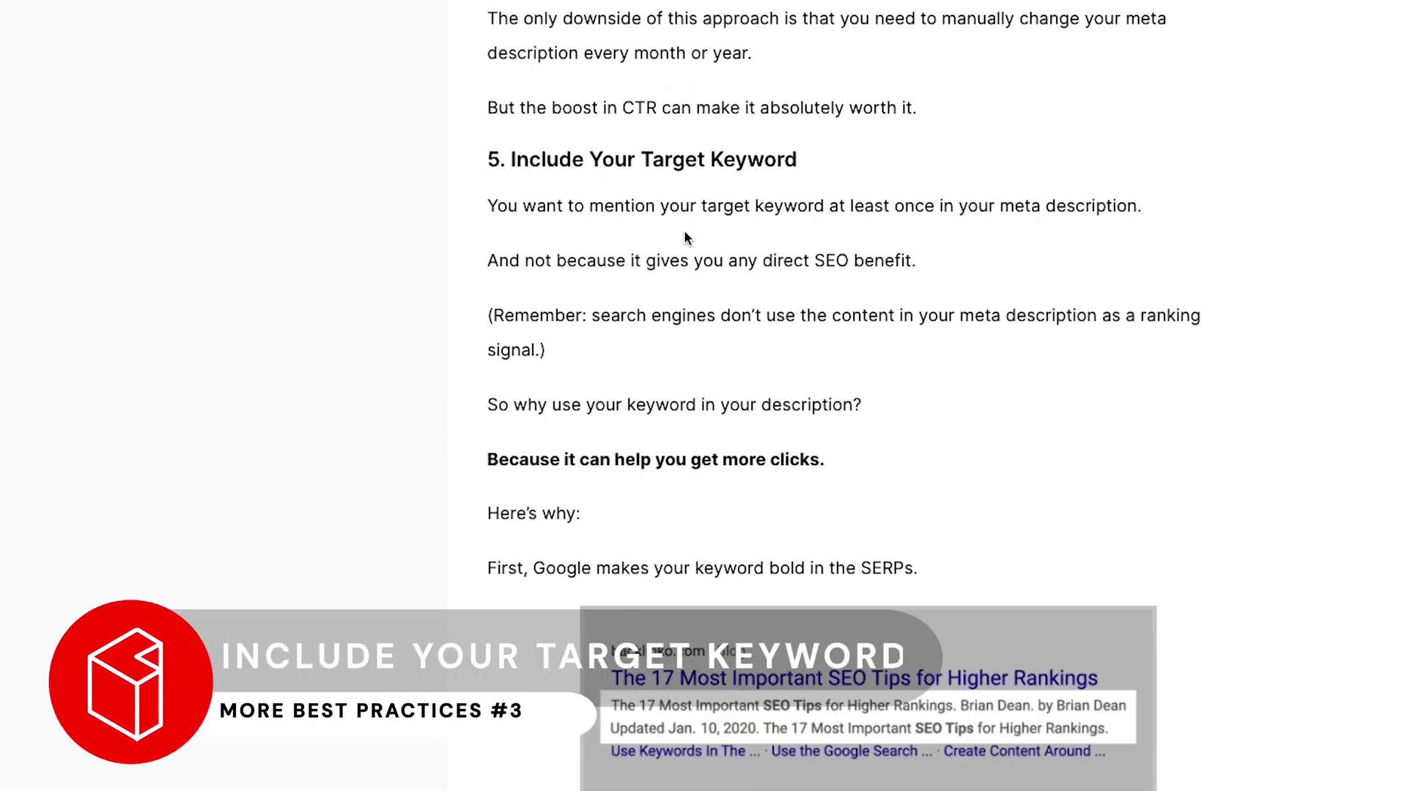
scroll(686, 234, "down", 10)
scroll(688, 245, "down", 1)
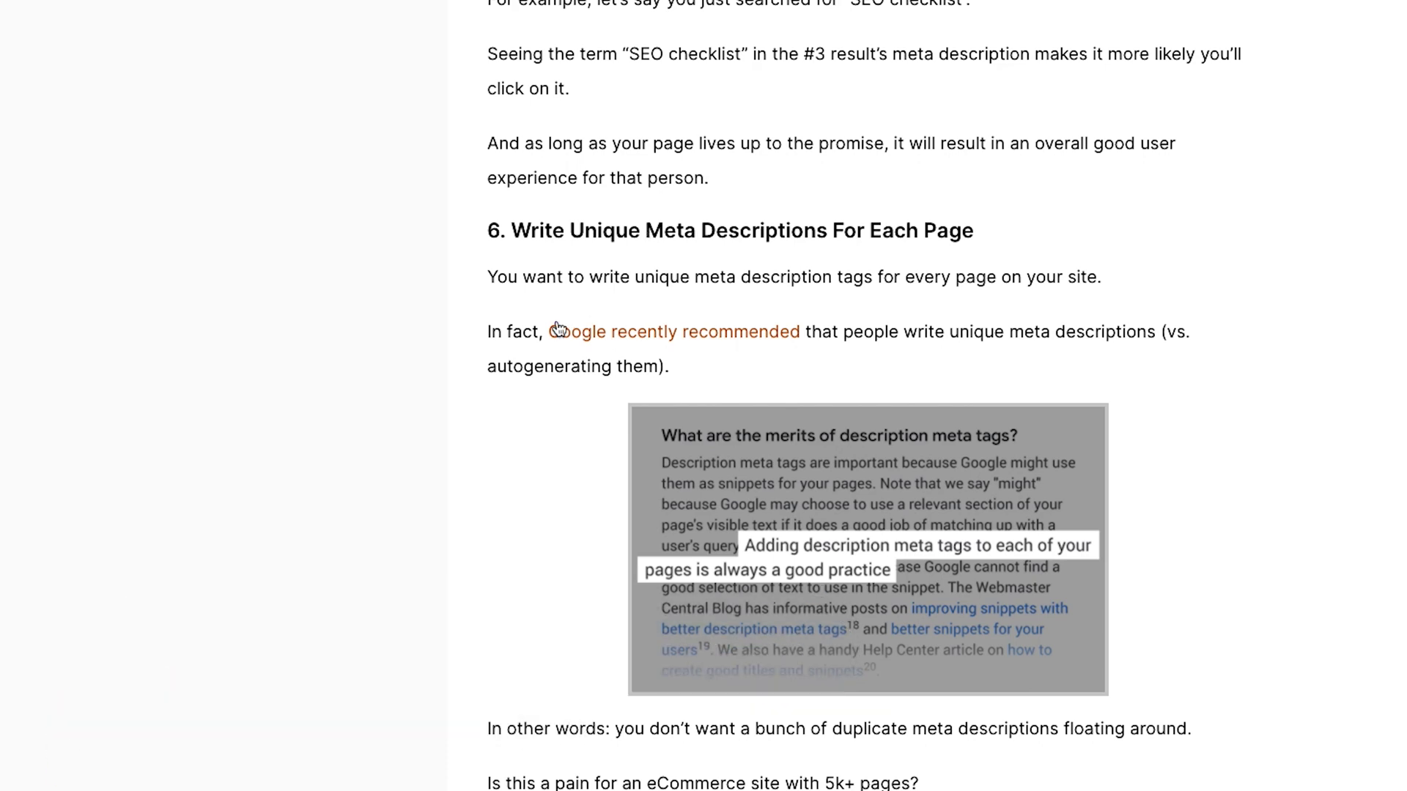
scroll(518, 439, "down", 15)
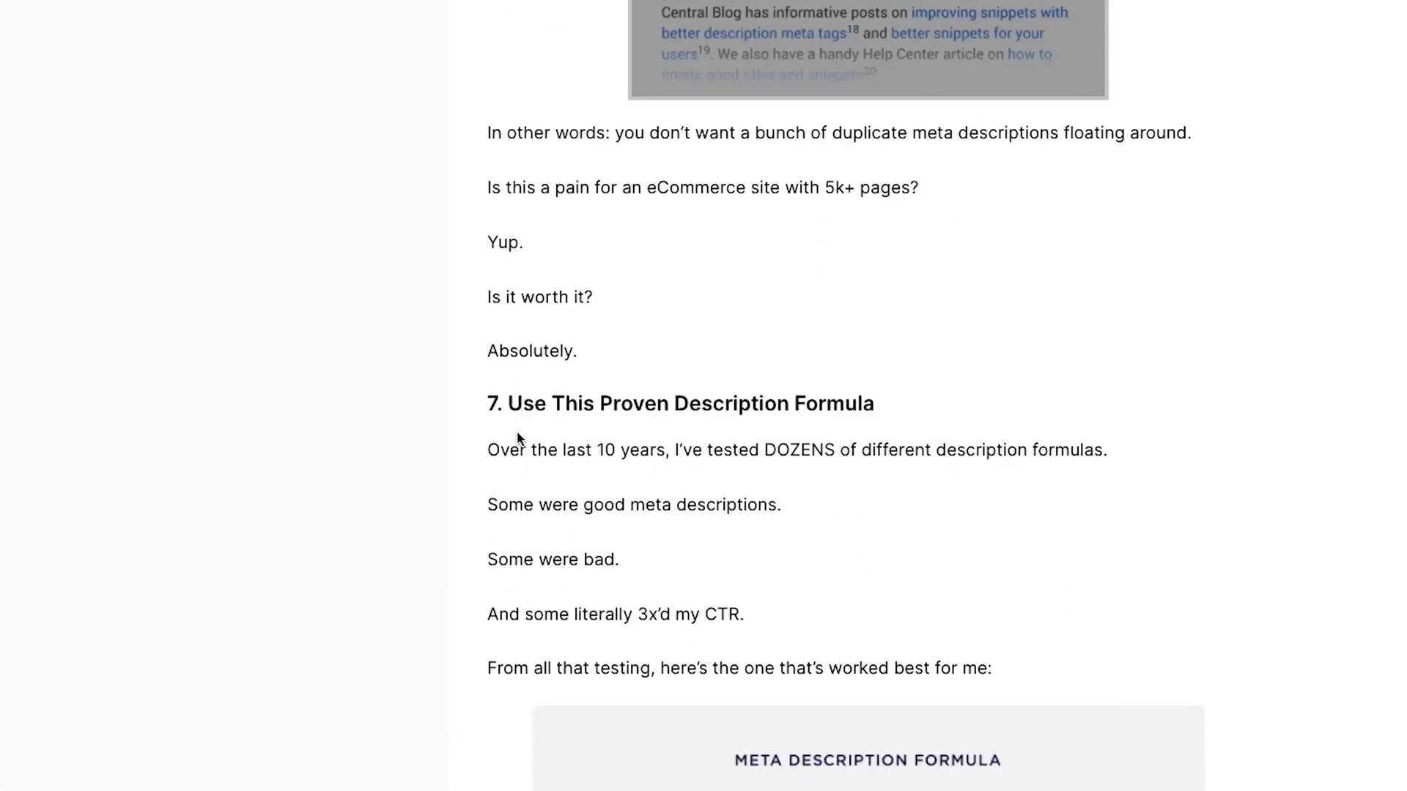
scroll(516, 439, "down", 2)
scroll(564, 193, "up", 6)
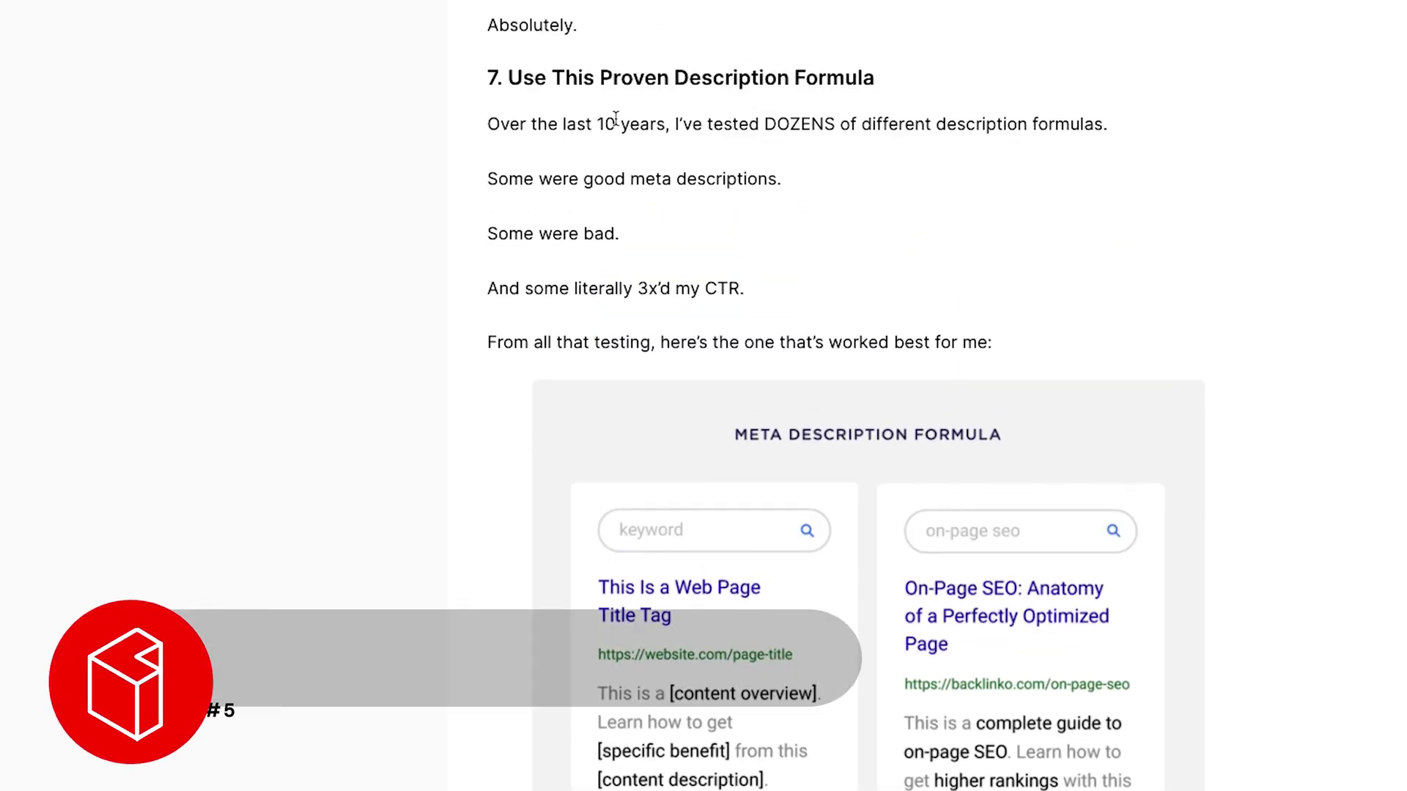
scroll(466, 439, "down", 5)
scroll(464, 510, "down", 4)
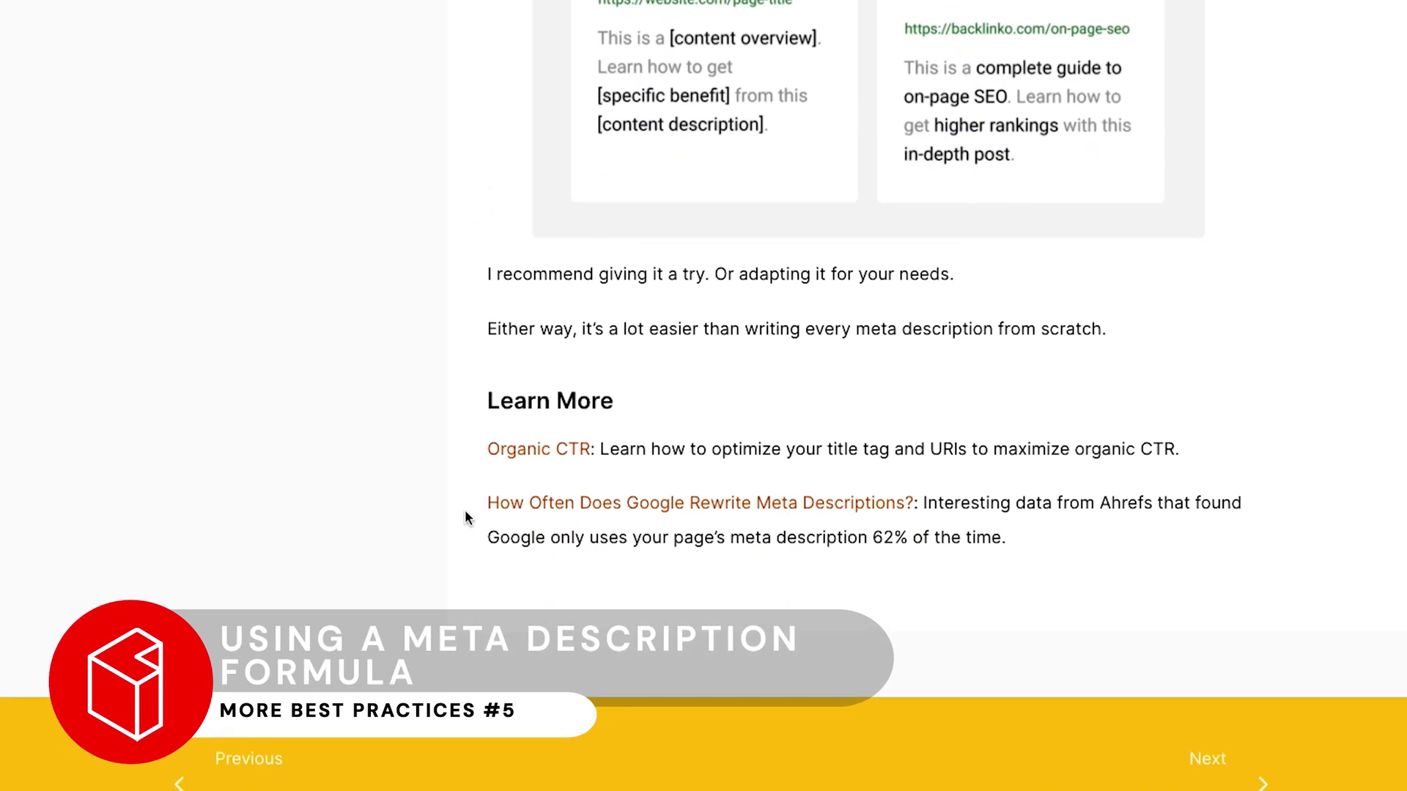
scroll(1026, 439, "up", 5)
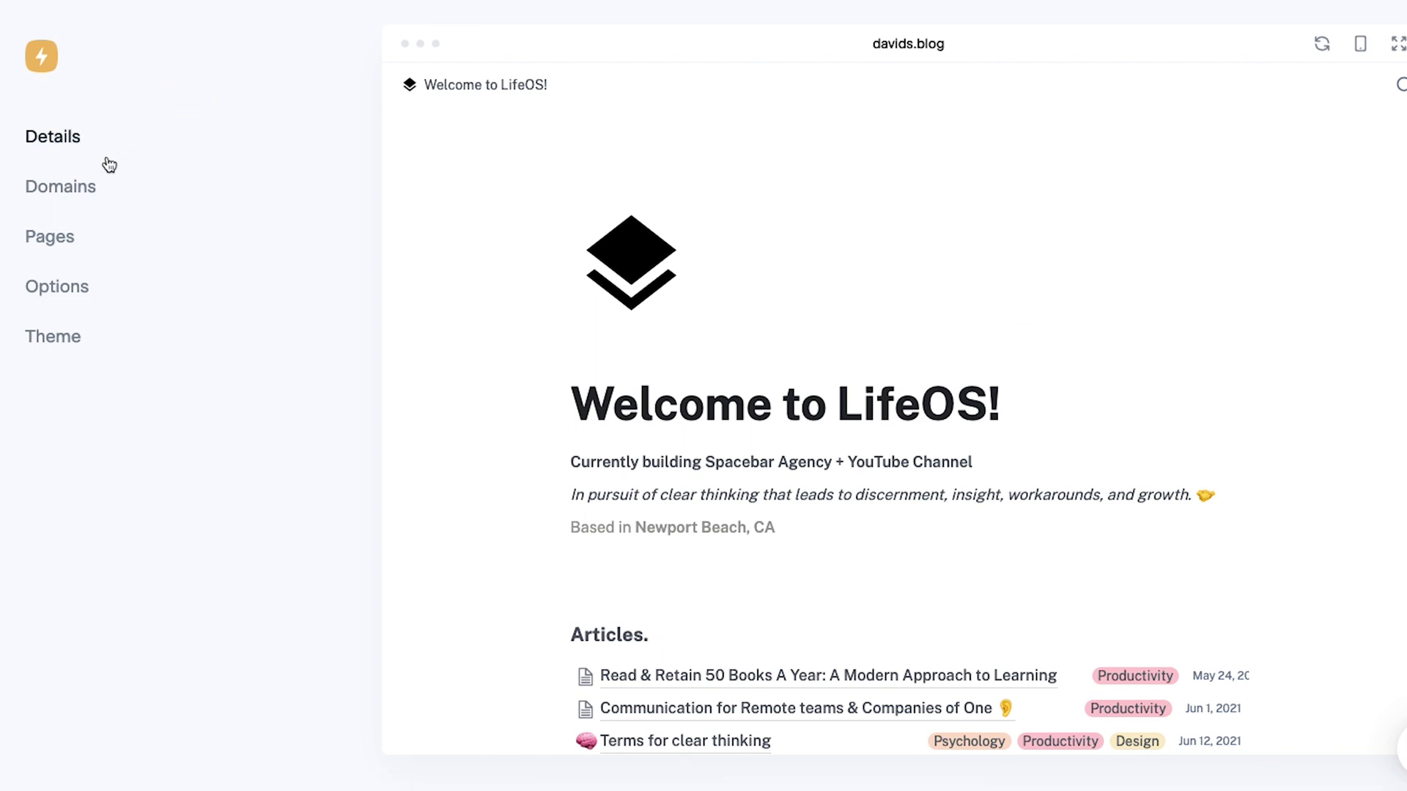
In the pages list, view then close the home page's SEO settings, and open the 50-books page's.
left_click(64, 234)
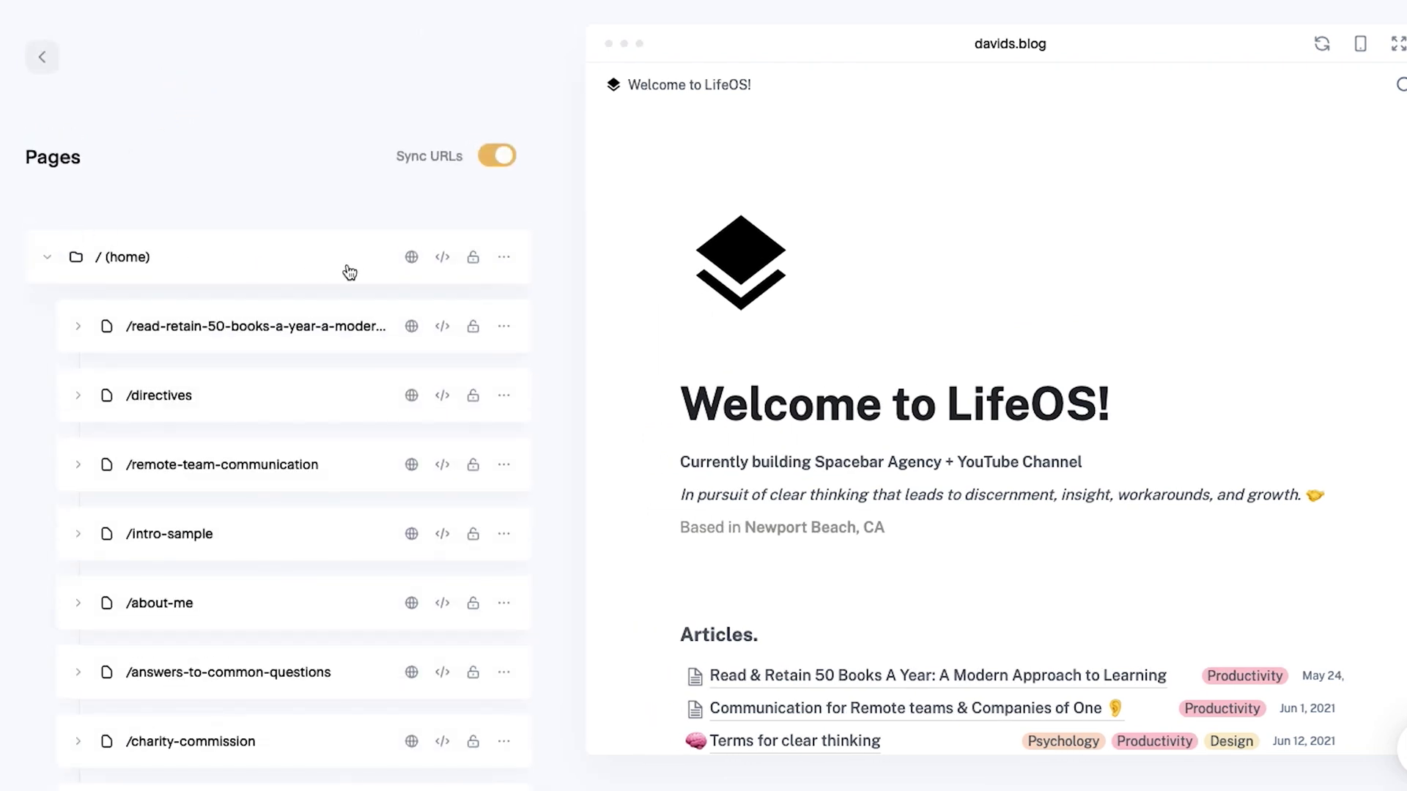
left_click(411, 257)
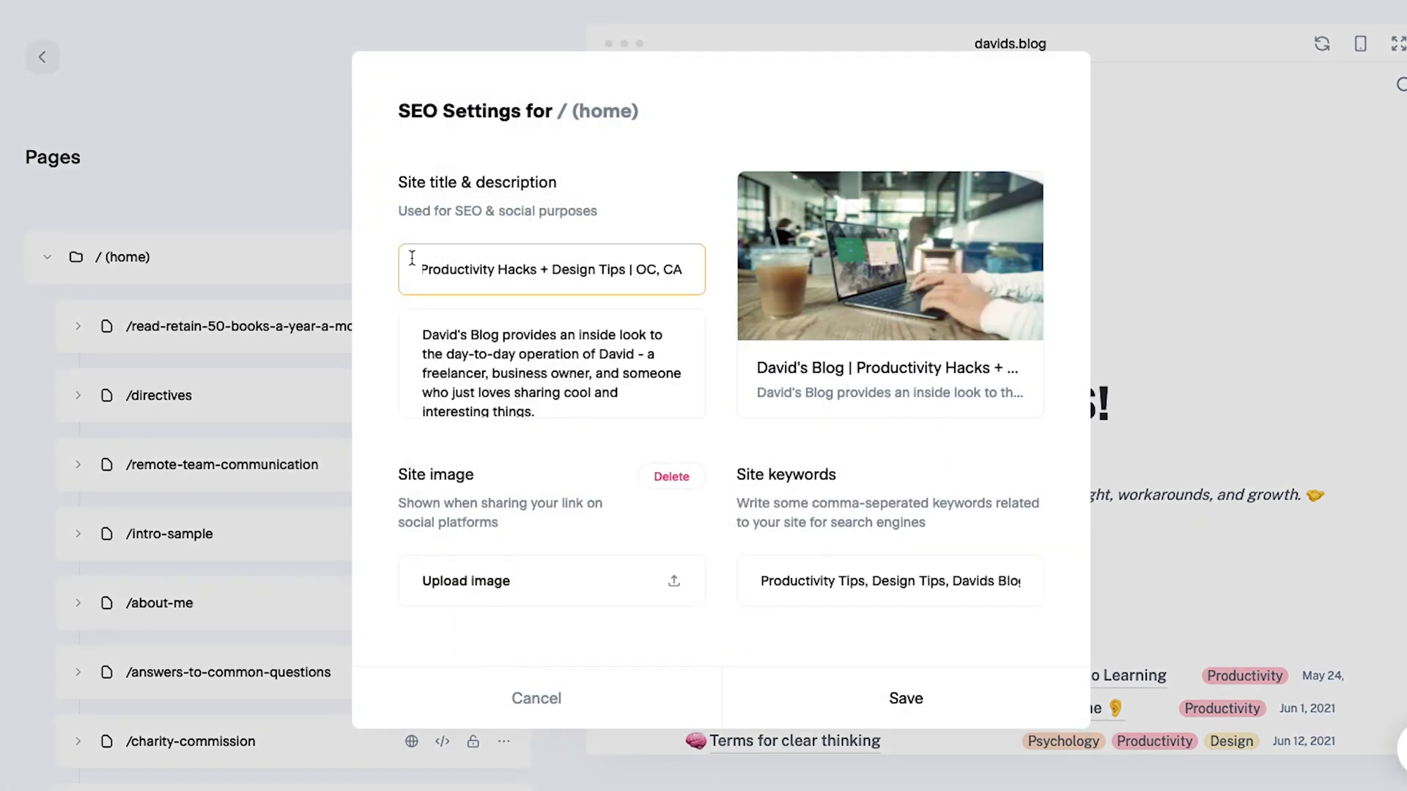
left_click(270, 182)
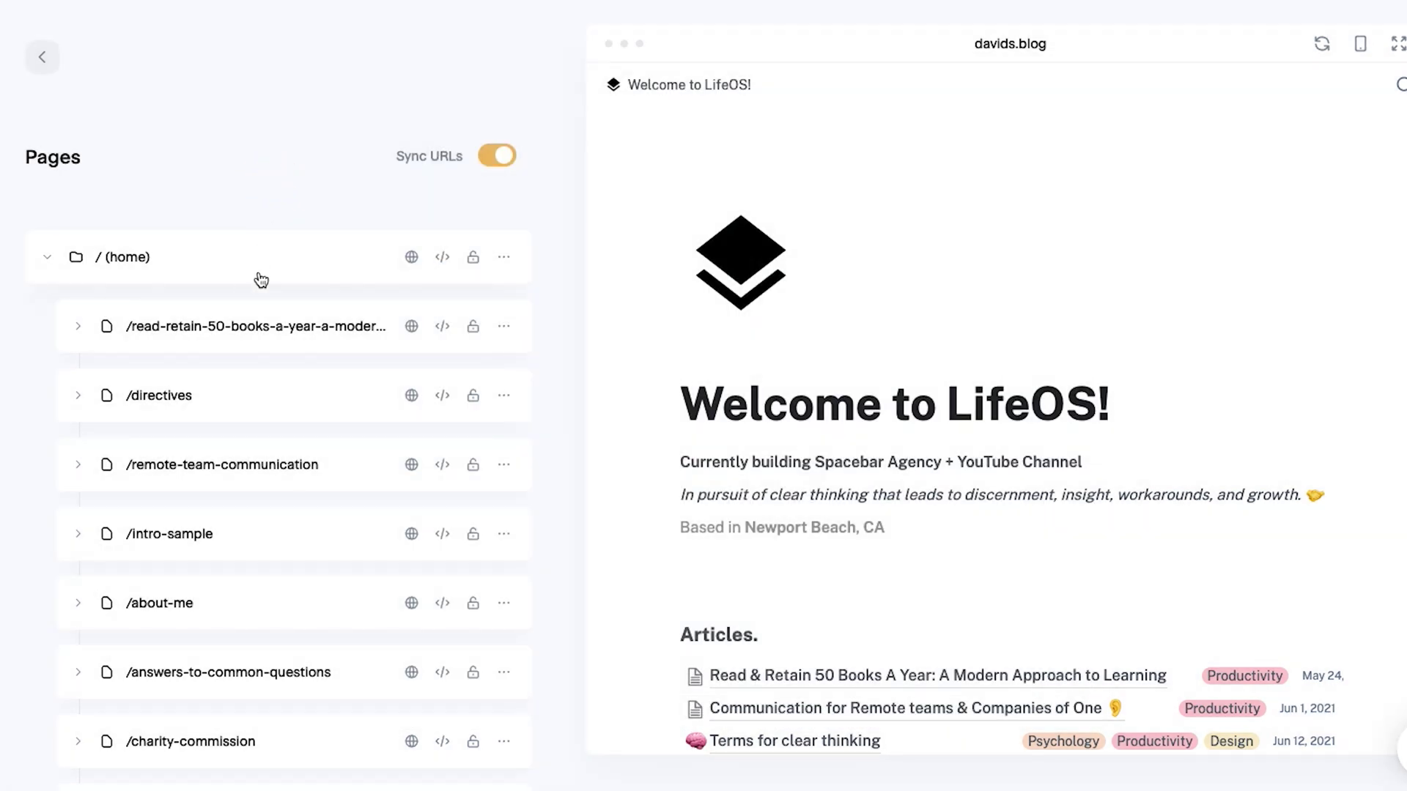
left_click(411, 328)
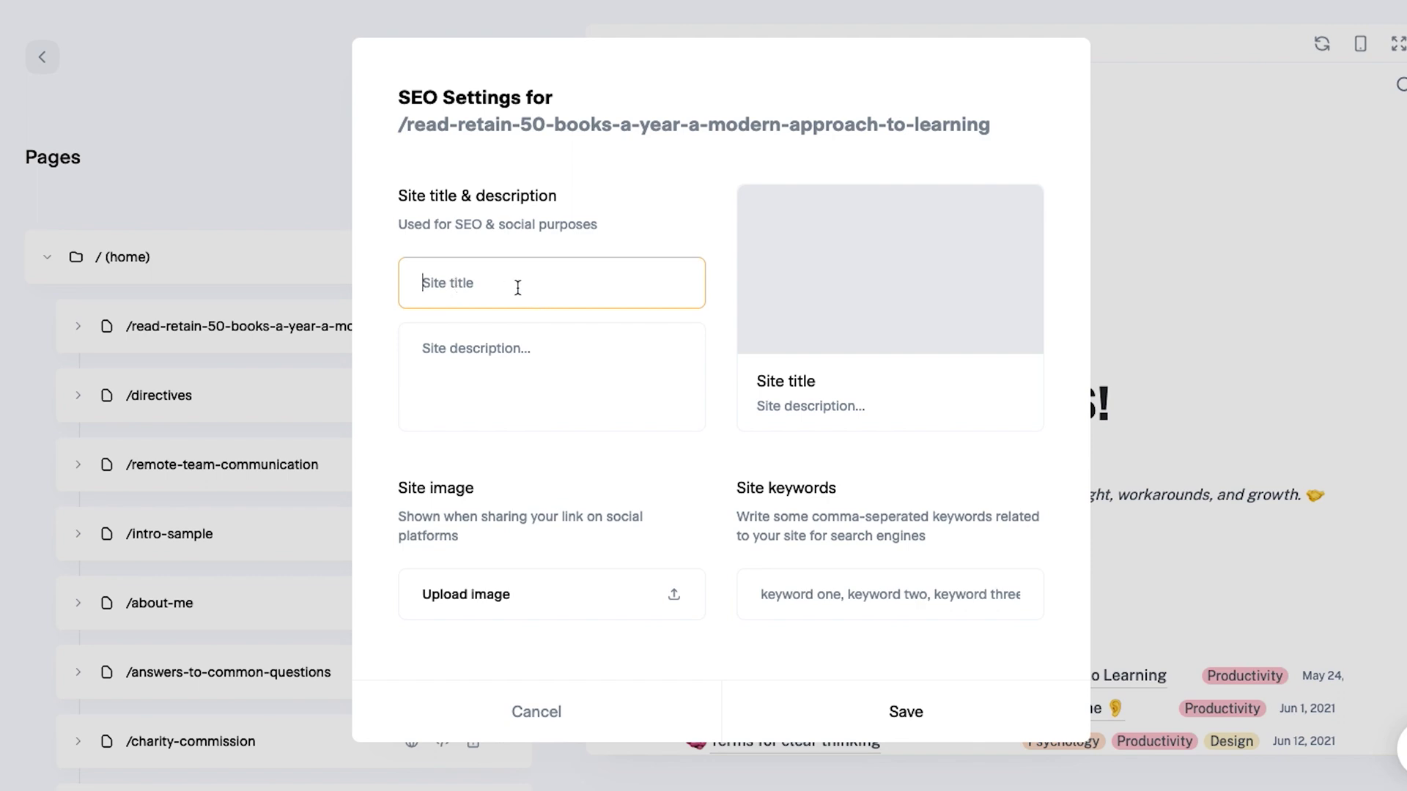
Set the /directives page's site title to 'Life Directives | Focus Keyword + Additional Info'.
left_click(260, 186)
left_click(411, 395)
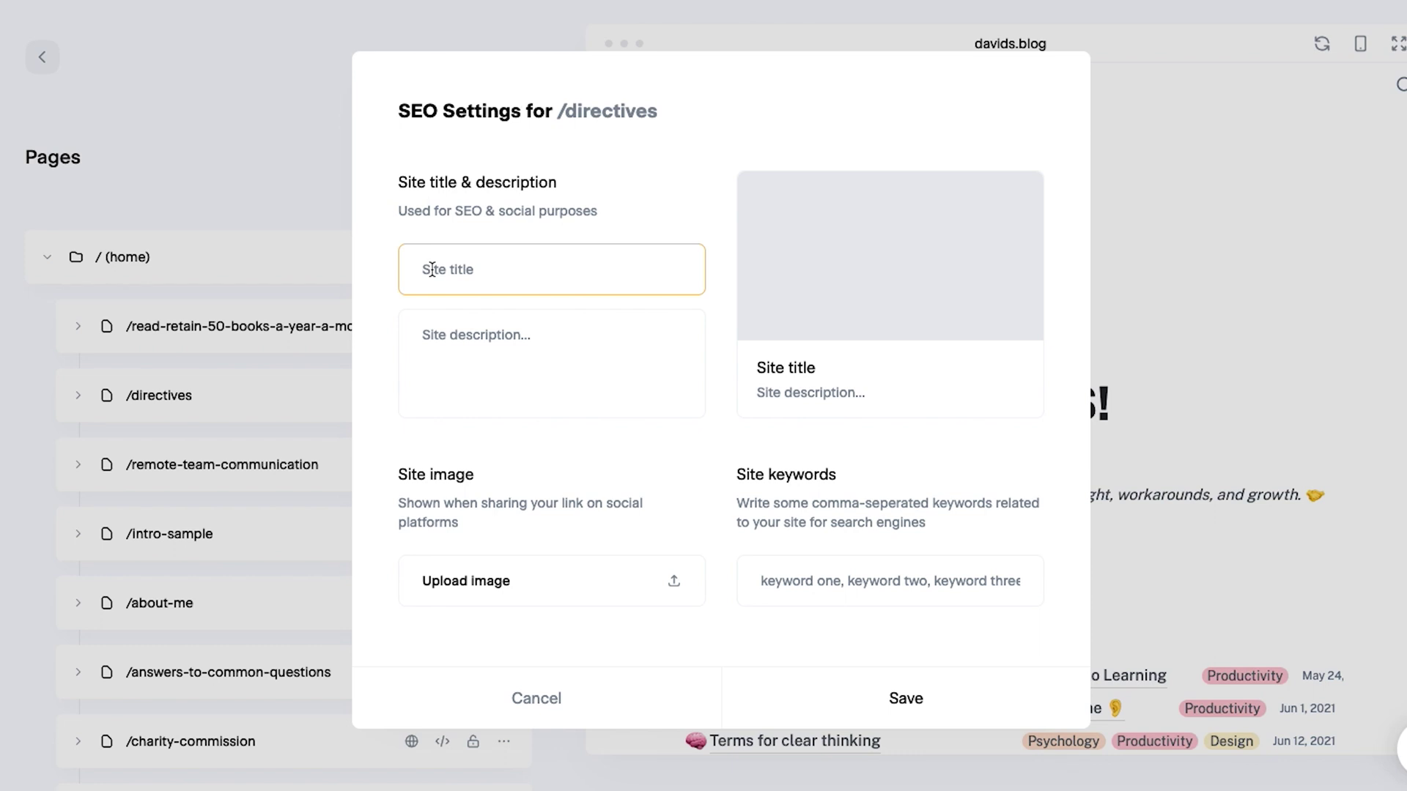
type("Life Di")
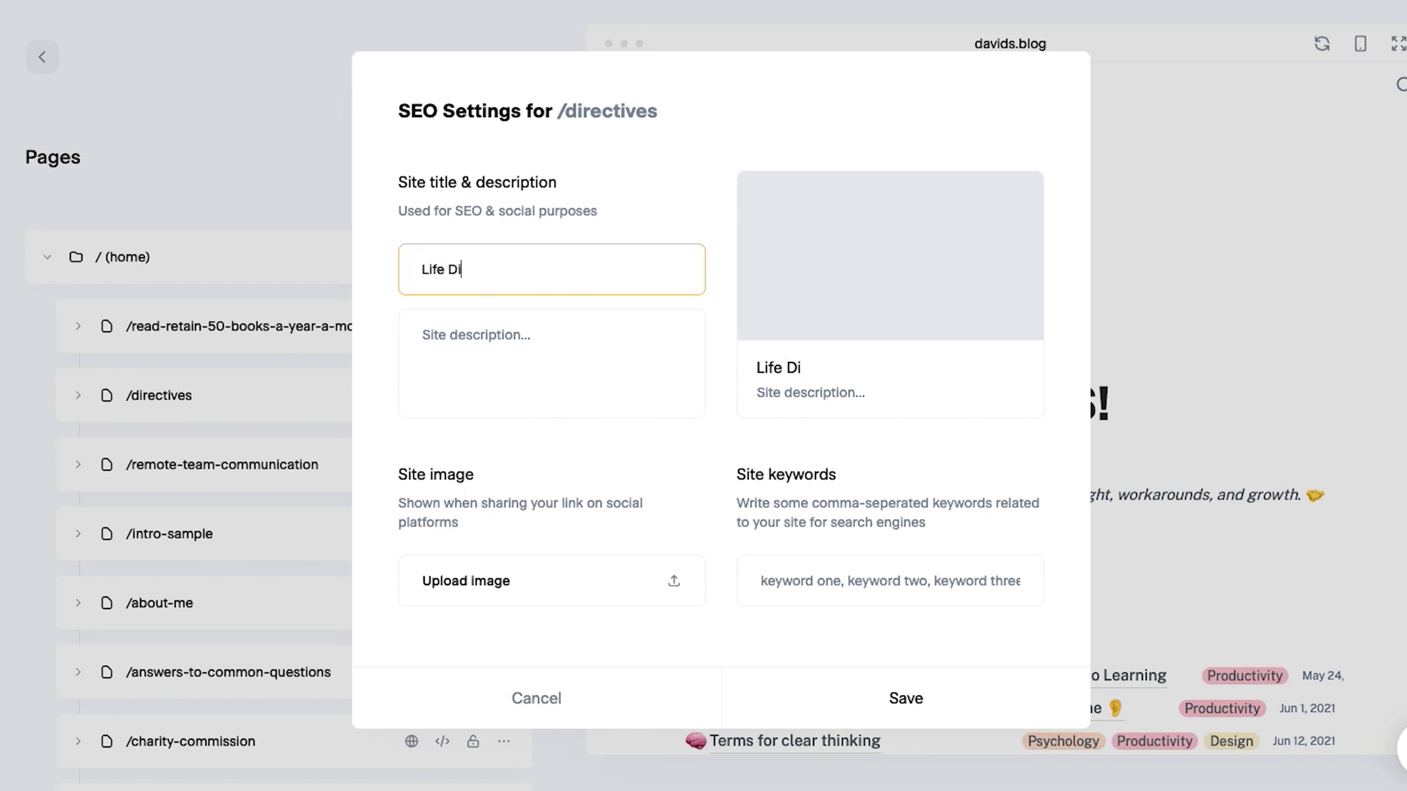
type("rectives ")
type("|")
type("%s")
key("BackSpace")
key("BackSpace")
type("Focus Keyword + ")
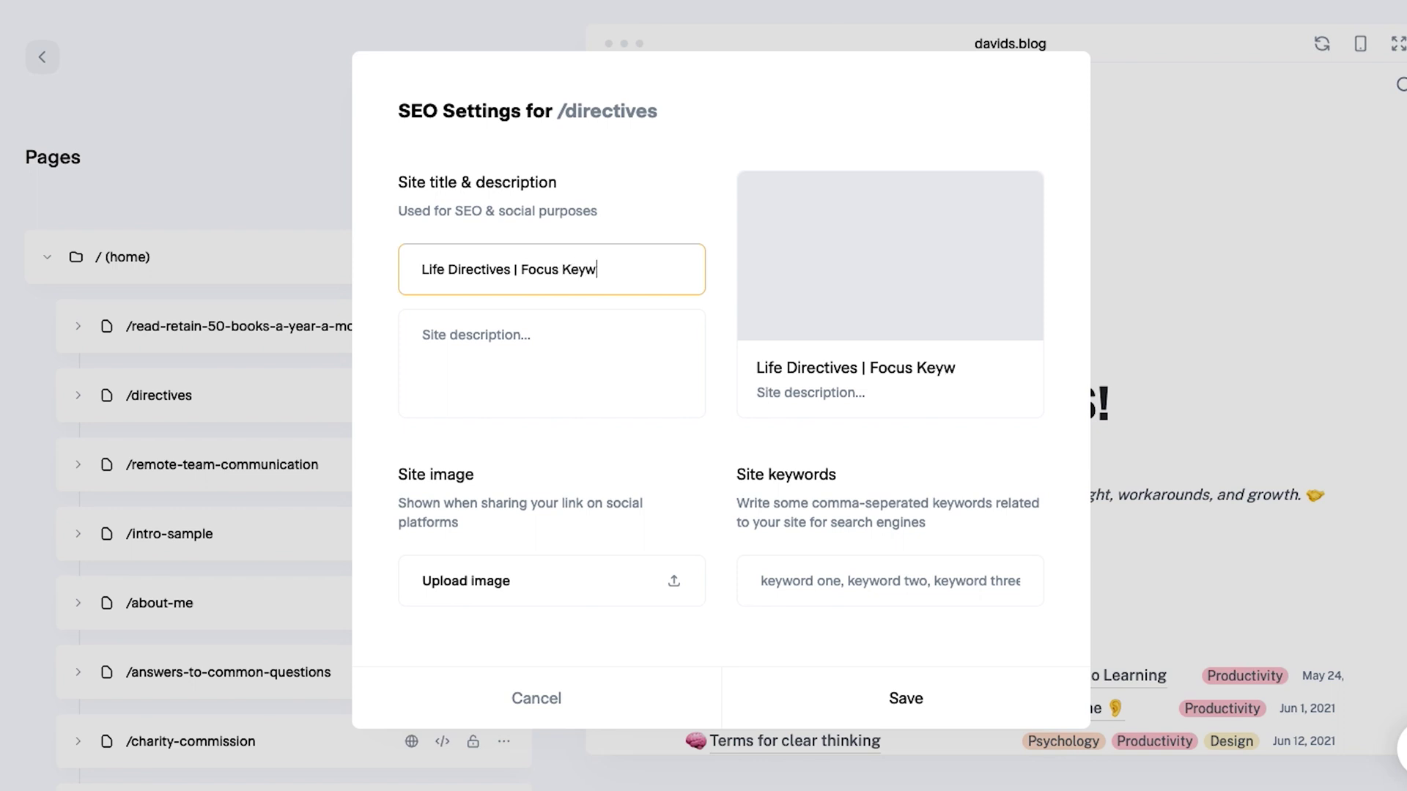
type("Additional Info")
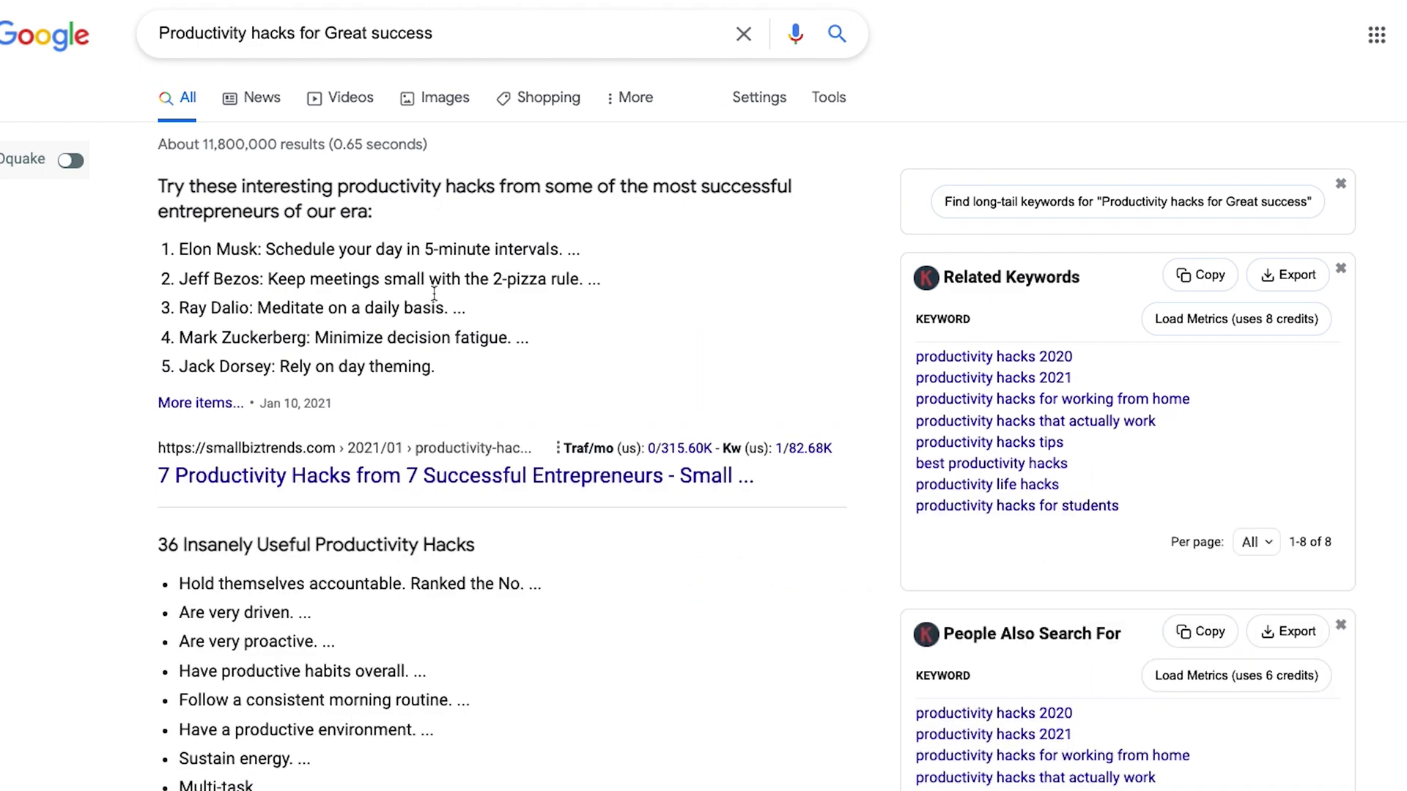
Scroll to the Site description field, select its text, and place the cursor in it.
scroll(434, 293, "down", 10)
left_click_drag(157, 322, 731, 325)
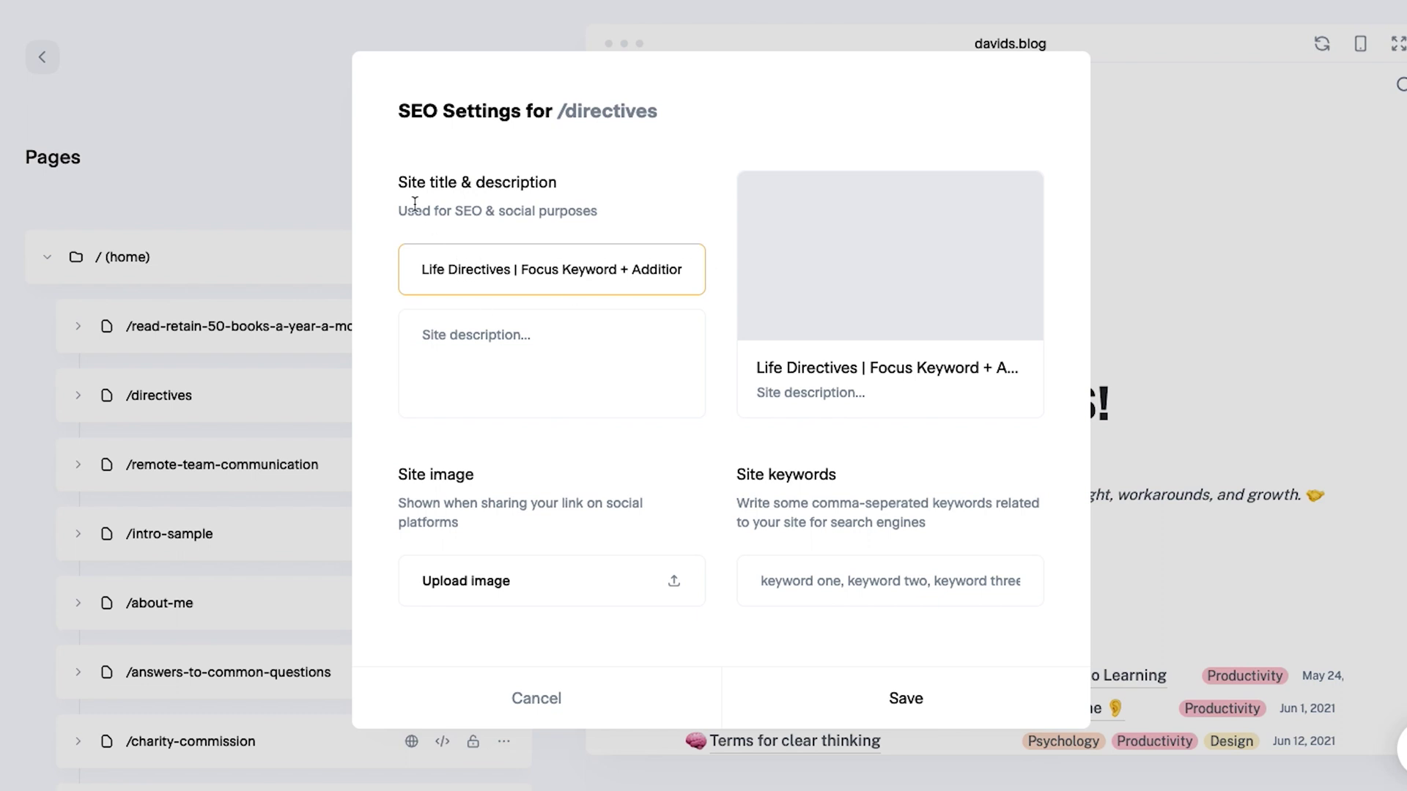
left_click(473, 353)
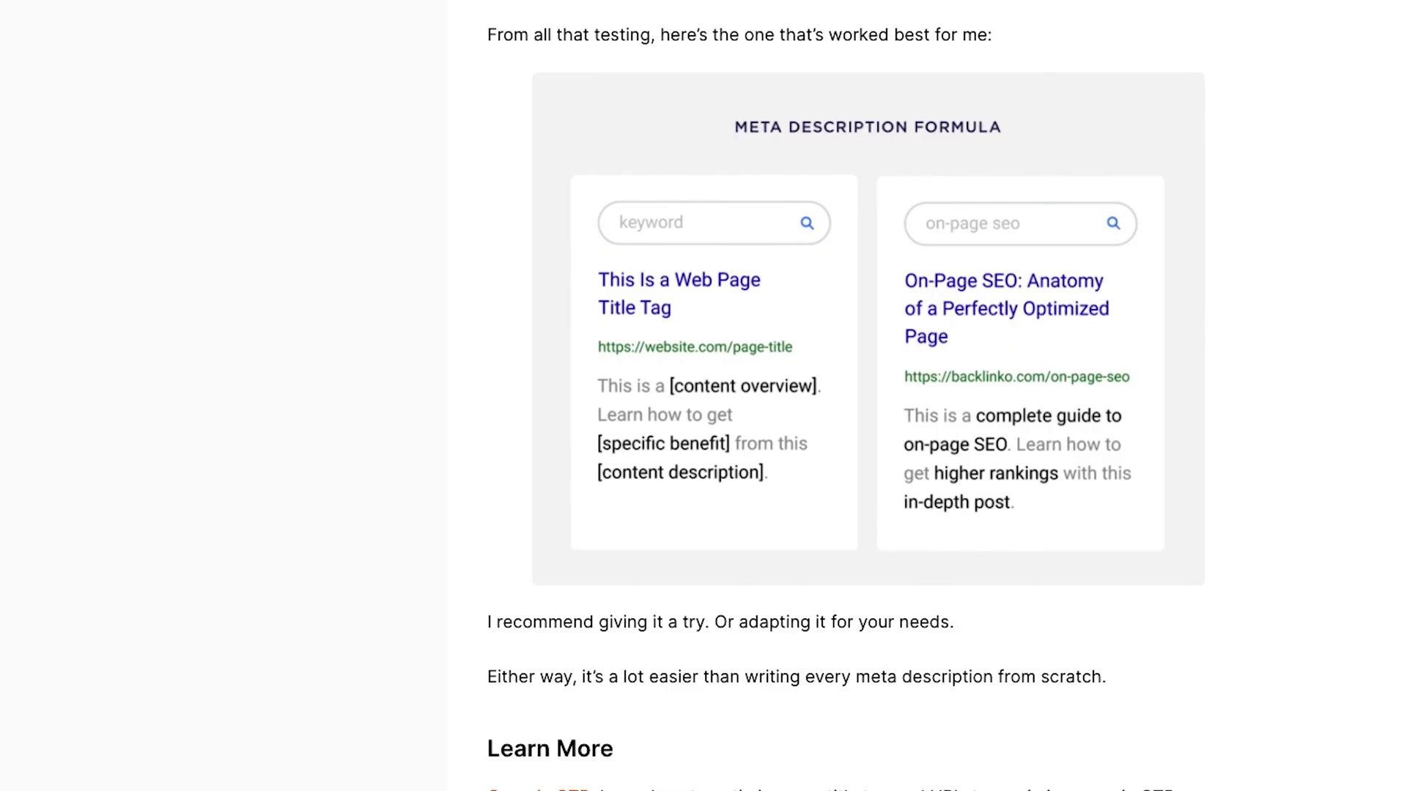
Scroll up to Backlinko's meta description formula image.
scroll(660, 447, "up", 1)
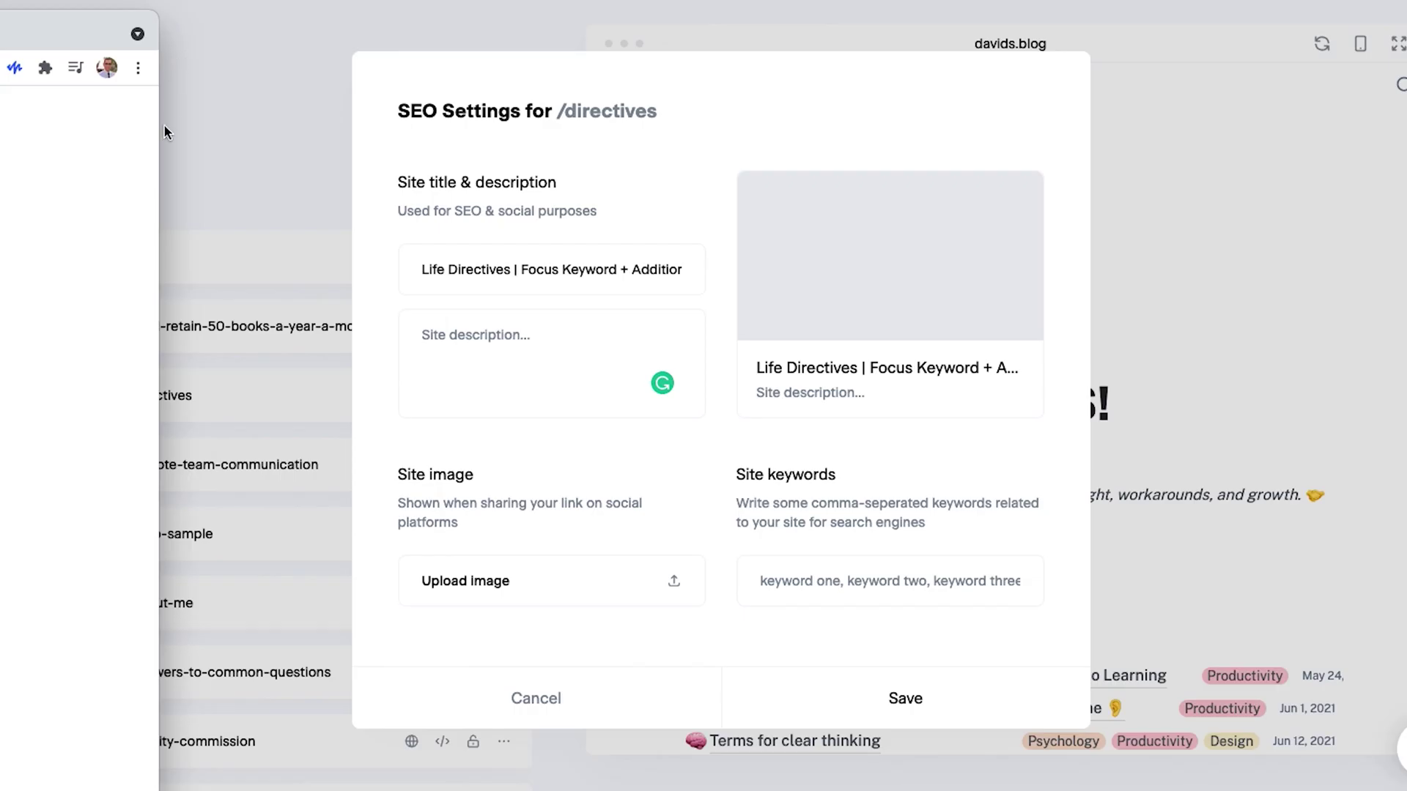
Enter the description 'This is a set of life directives and productivity hacks that helped me scale $1m+…'.
left_click(504, 404)
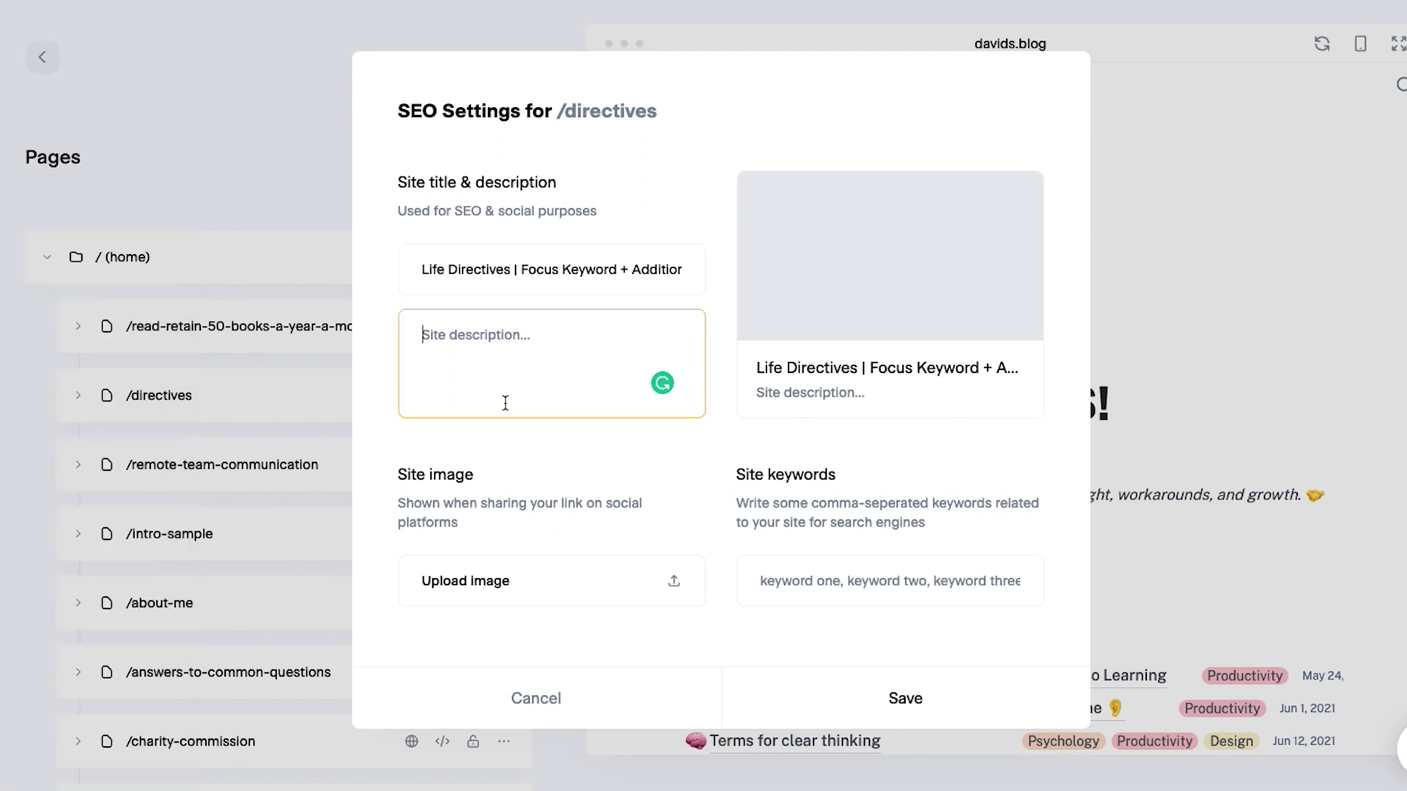
type("This is a")
type("set of life directives and productivity hacks that helped me scale $1m+ in less than 12 onths. Learn how to get clear on your goals from this in-depth post.")
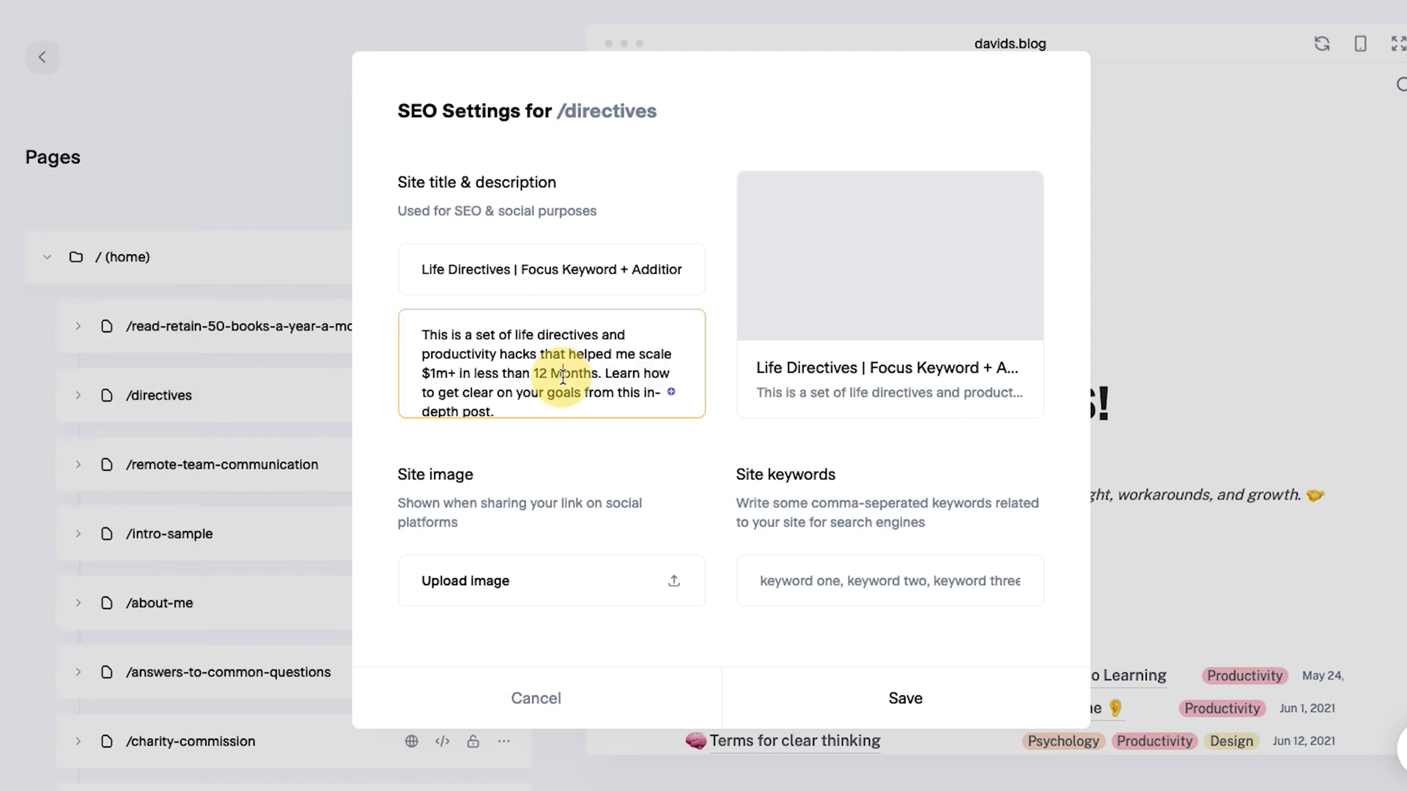
type("m")
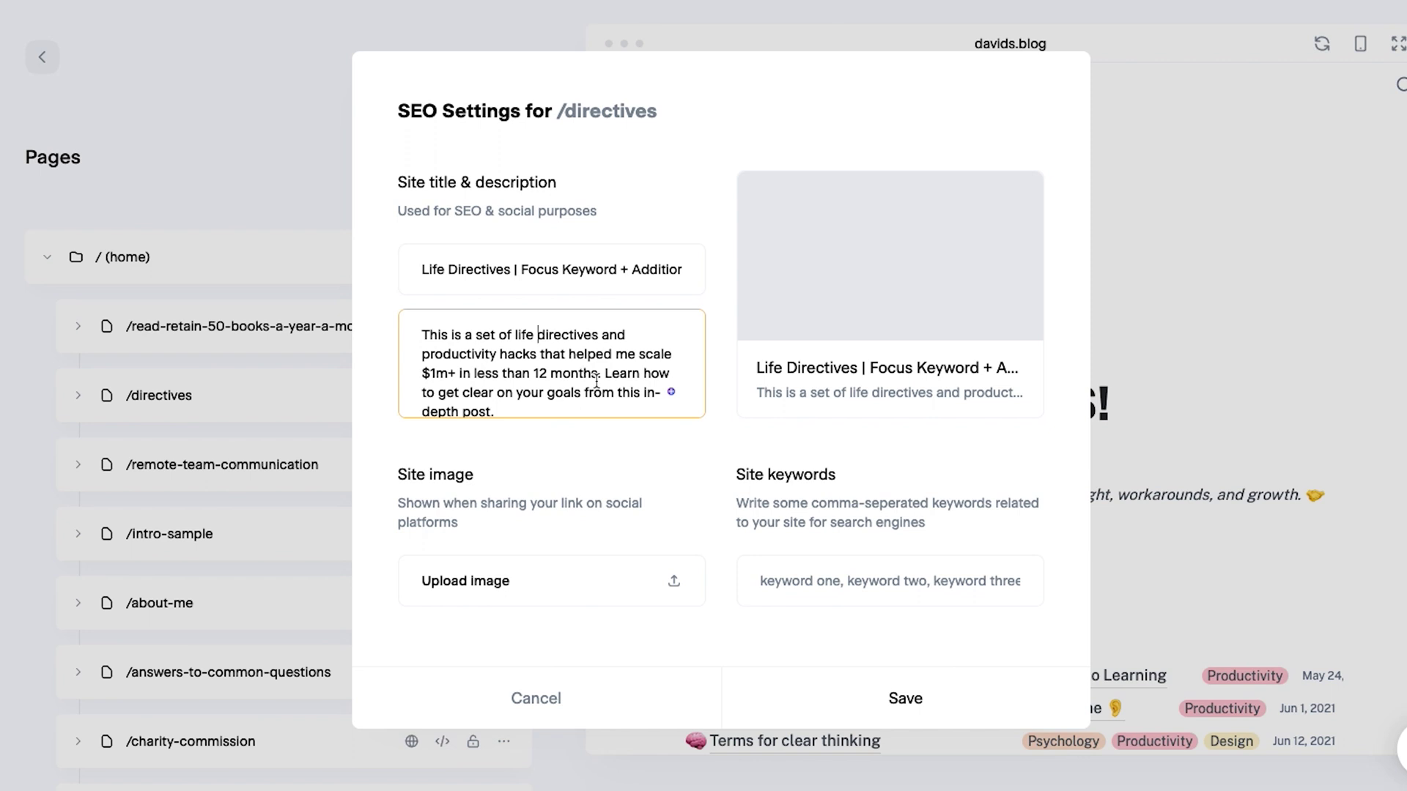
scroll(587, 385, "down", 1)
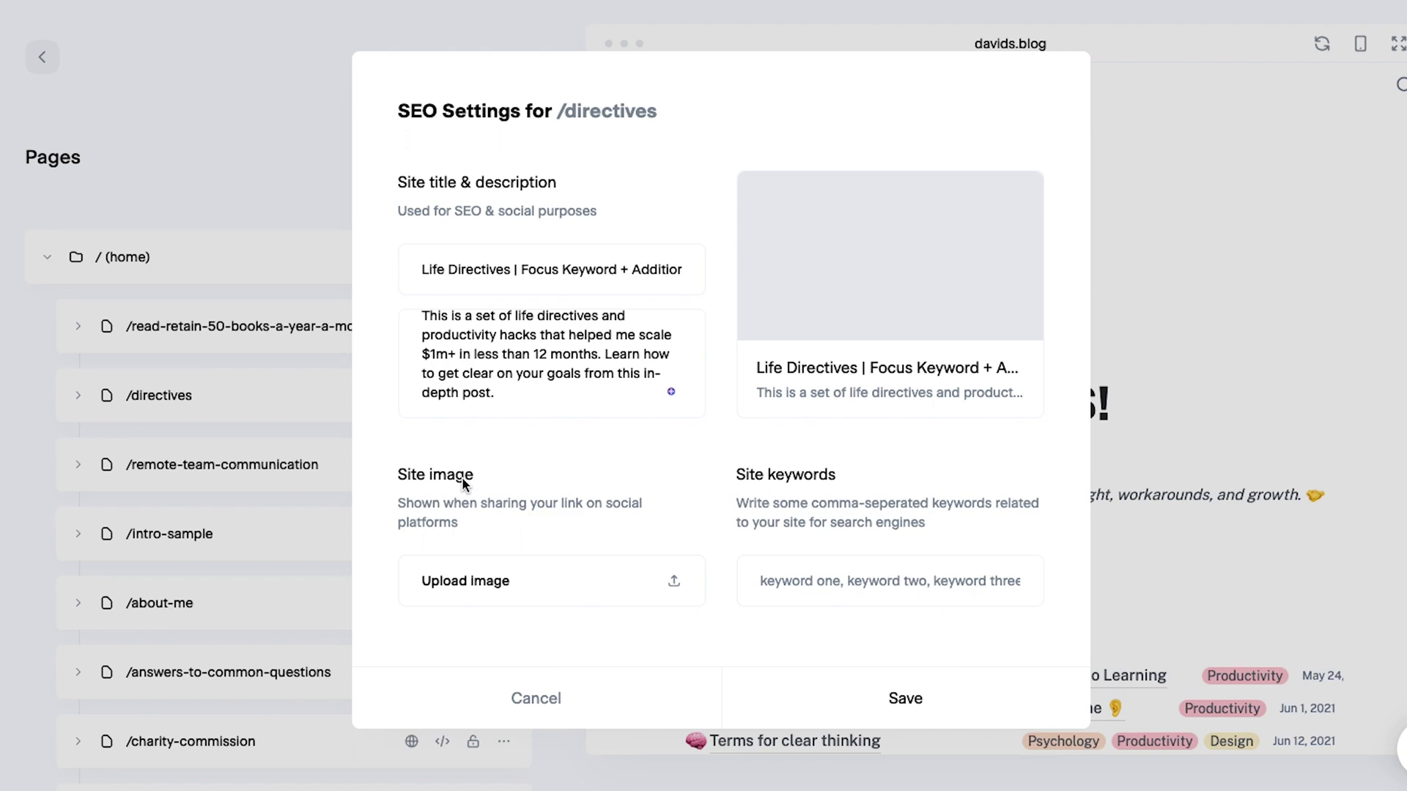
Upload the nate-grant photo from Downloads as the /directives page's sharing image.
left_click(665, 581)
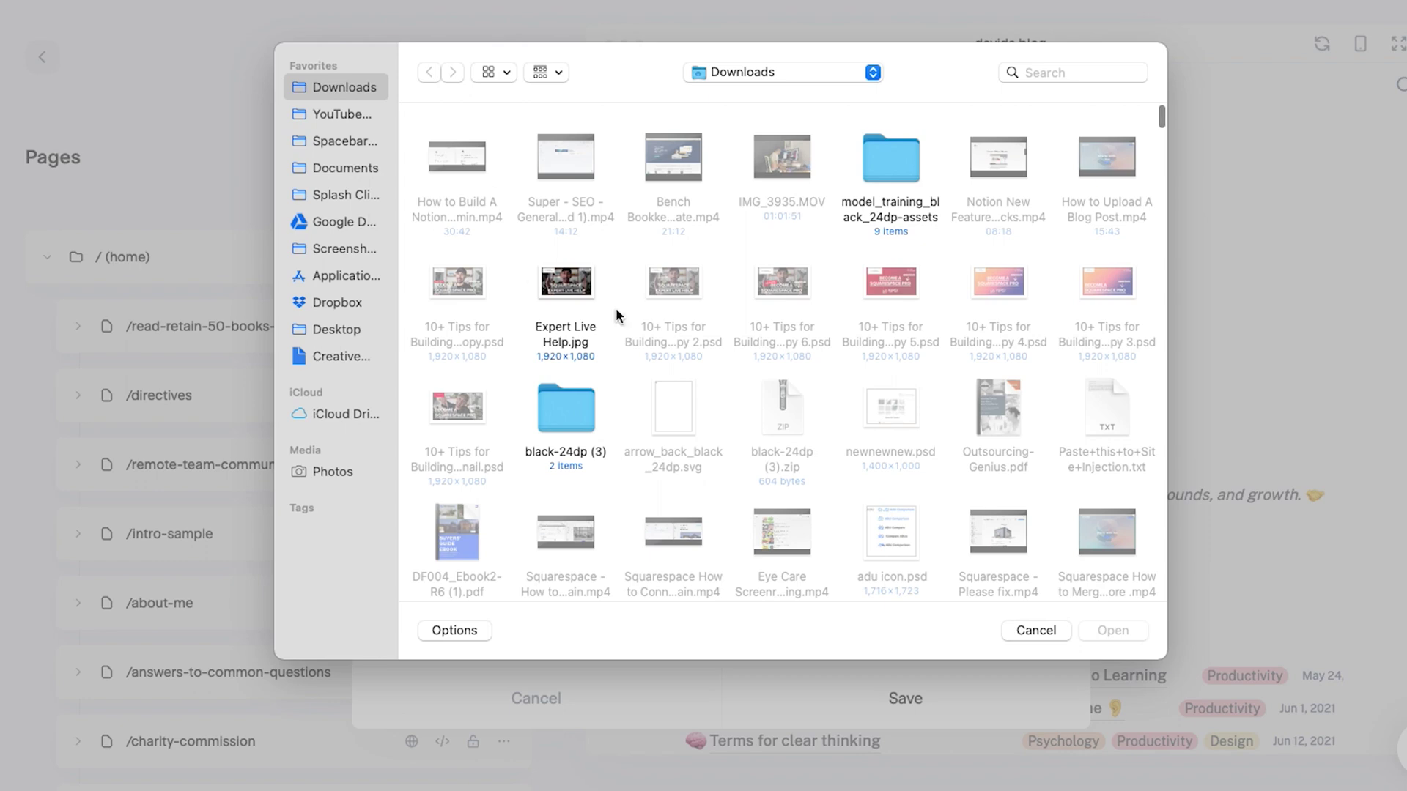
scroll(985, 388, "down", 5)
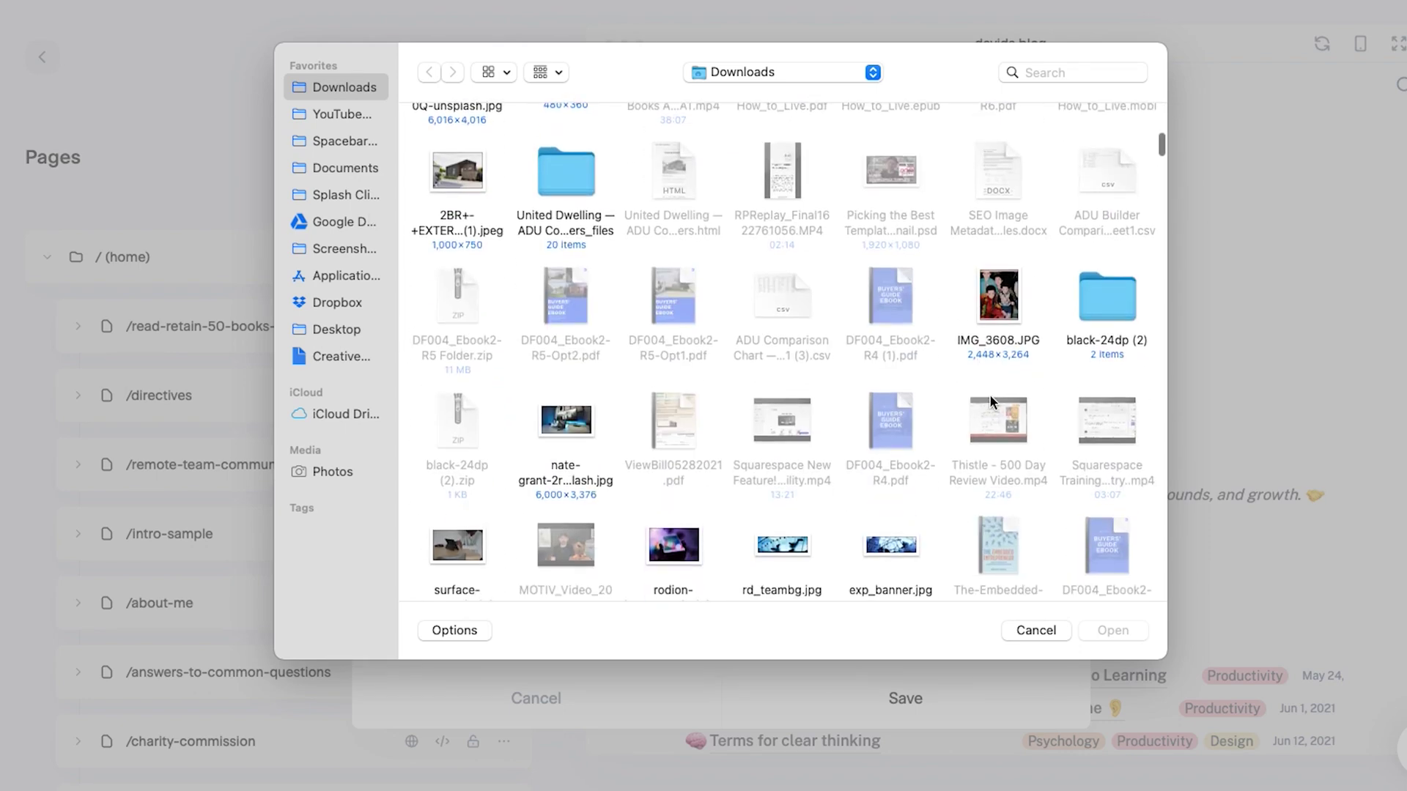
scroll(989, 396, "down", 3)
left_click(568, 269)
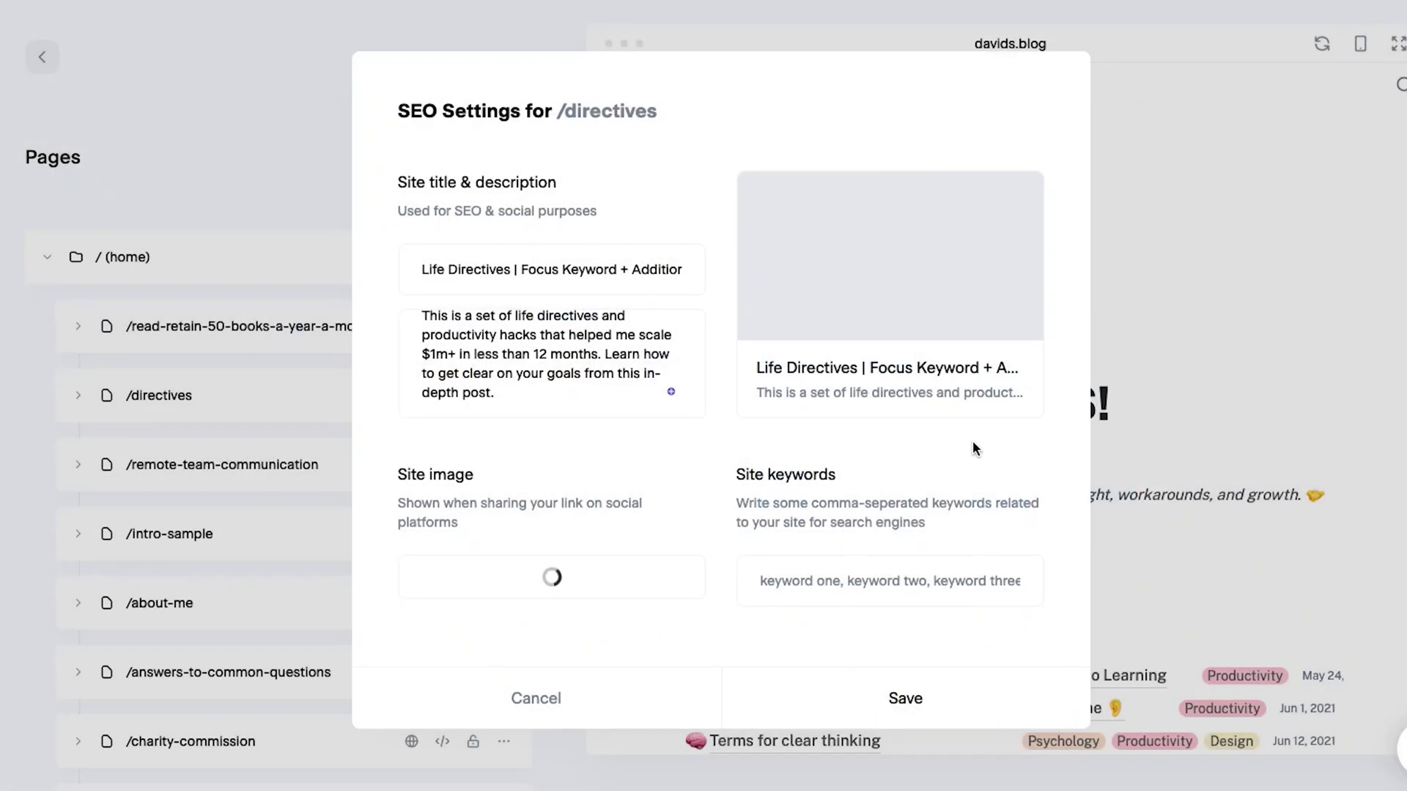
Enter the keywords 'Productivity Hacks, Productivity Tips' and reselect the site image photo.
left_click(833, 581)
type("Productivit")
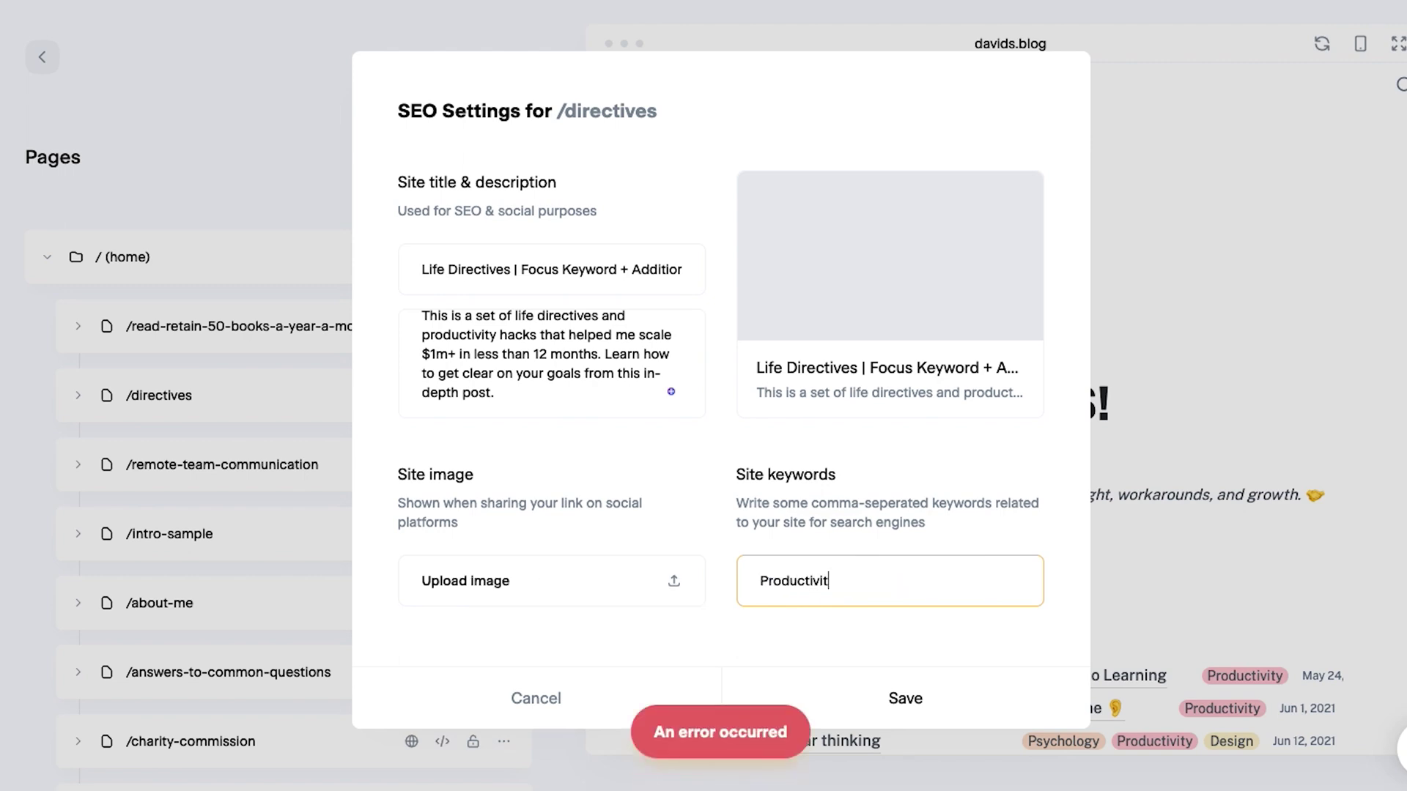
type("y Hacks, Productivity Tips")
left_click(556, 596)
scroll(634, 388, "down", 3)
left_click(564, 404)
double_click(564, 403)
Dismiss the image file picker without choosing, then save the /directives SEO settings.
left_click(670, 575)
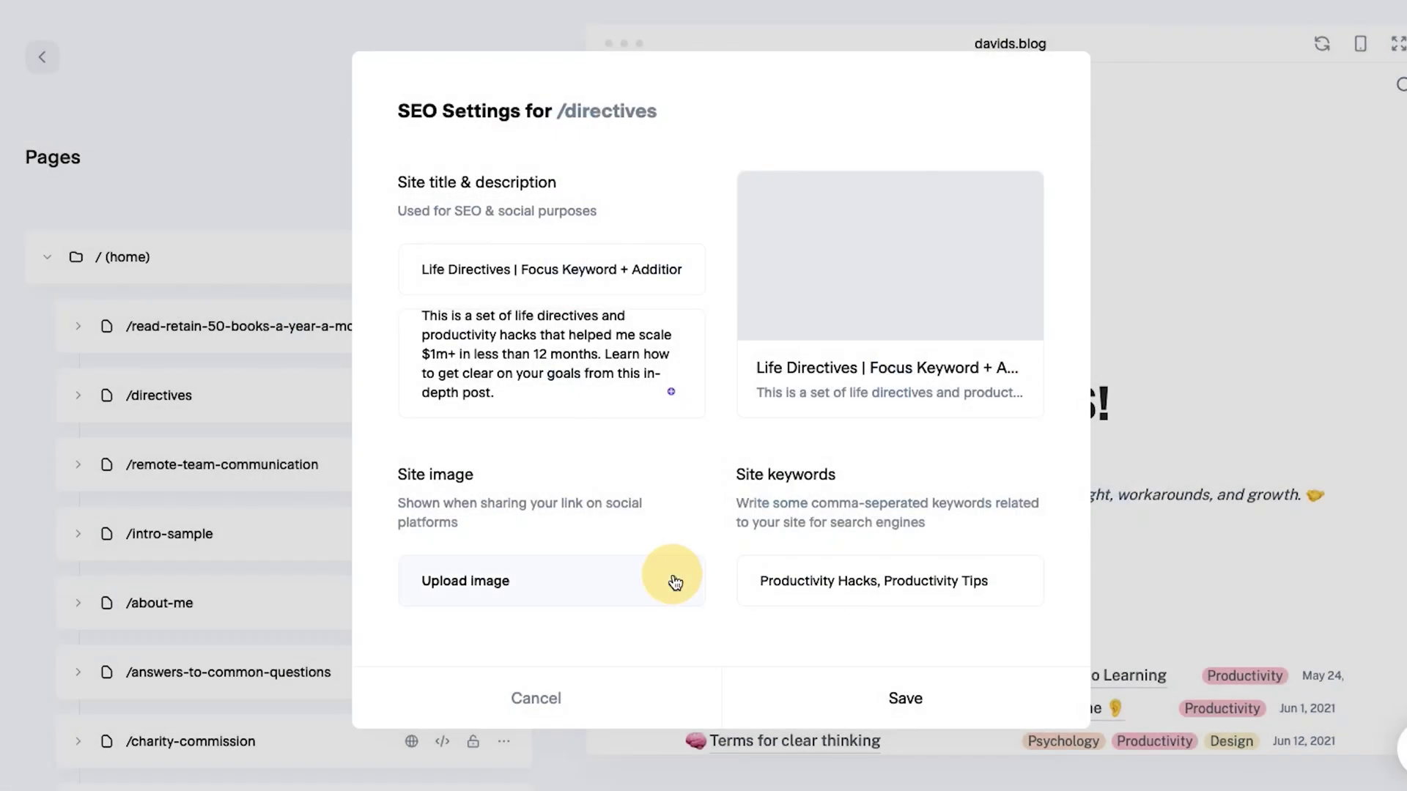
scroll(831, 445, "down", 5)
scroll(831, 450, "up", 10)
key("Escape")
left_click(921, 702)
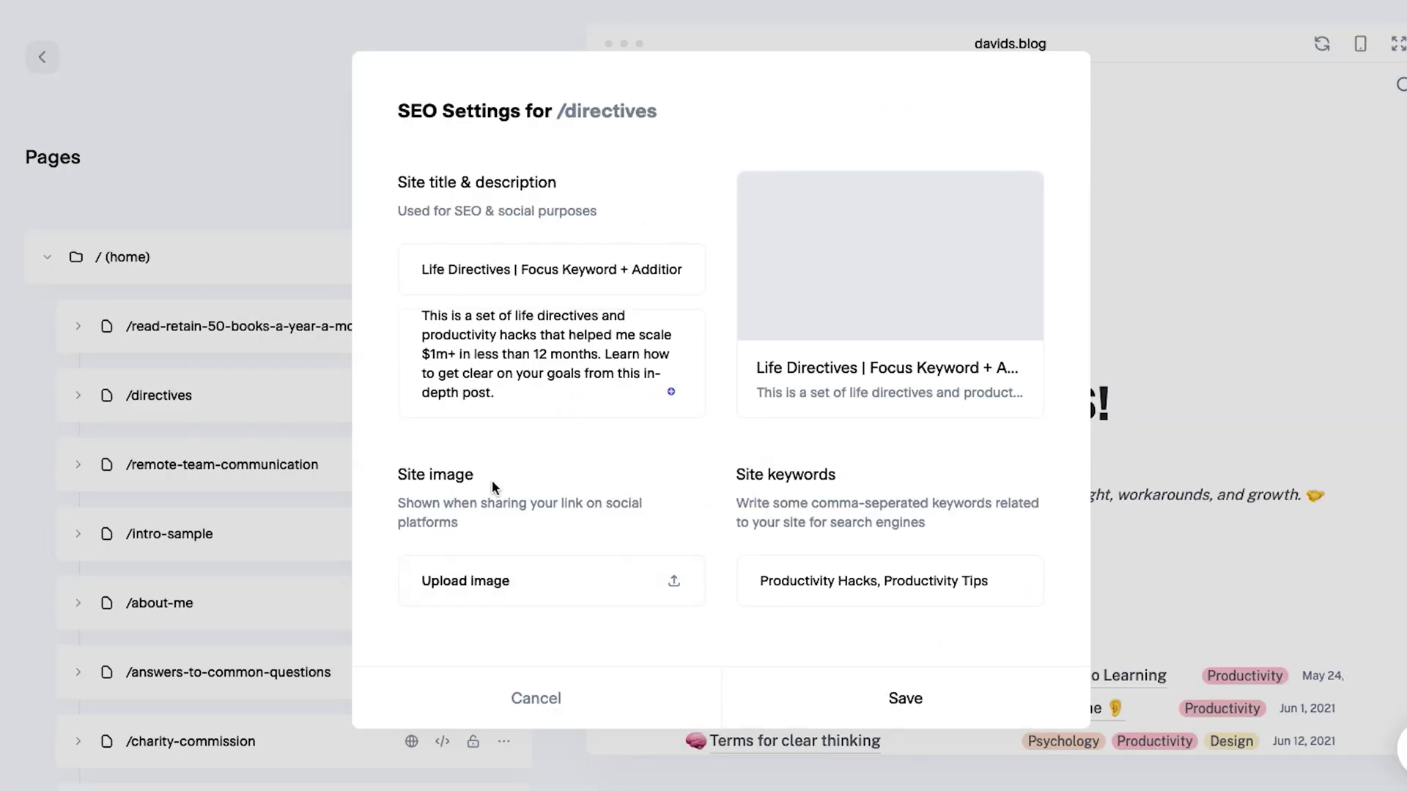
left_click(894, 685)
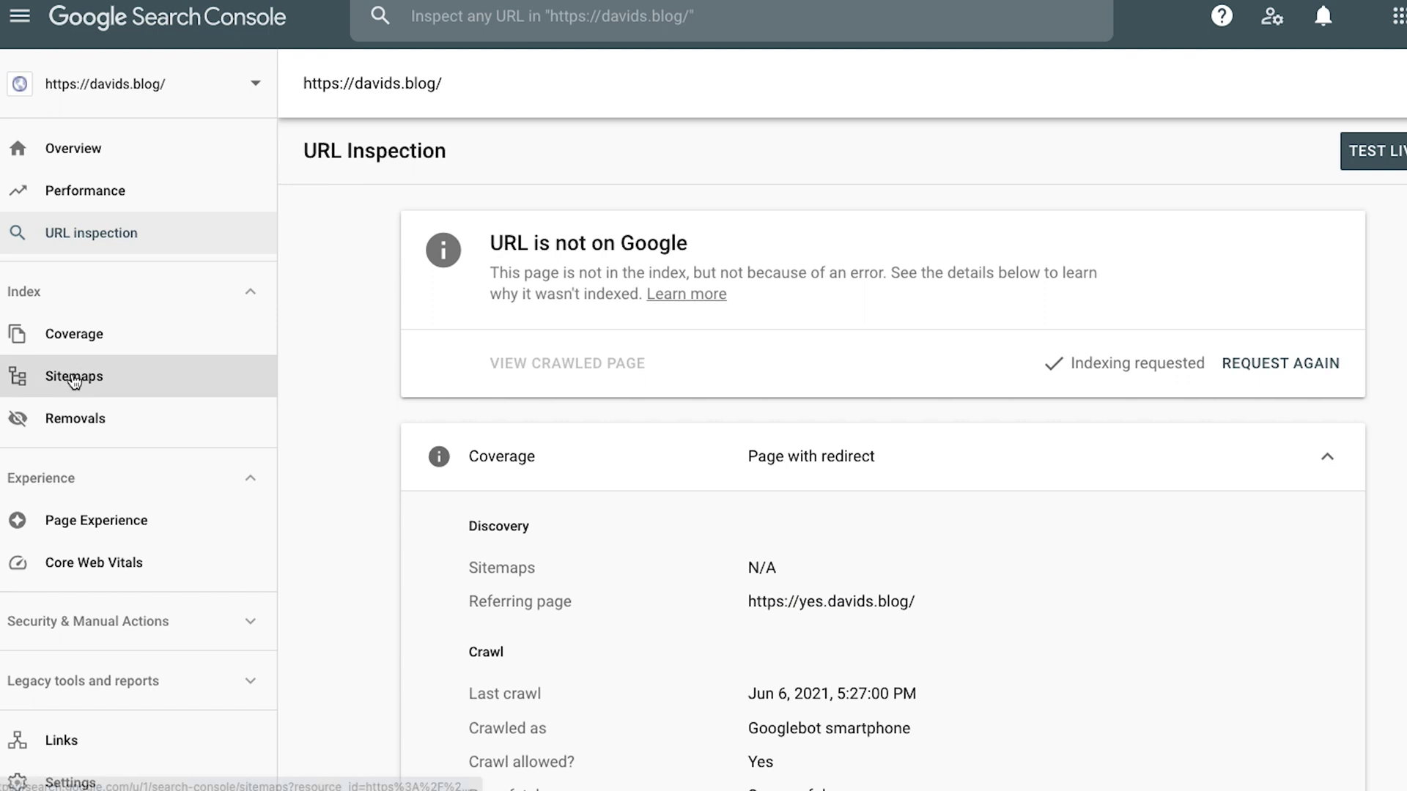
Go to the Sitemaps report and enter sitemap.xml as the new sitemap URL.
left_click(30, 375)
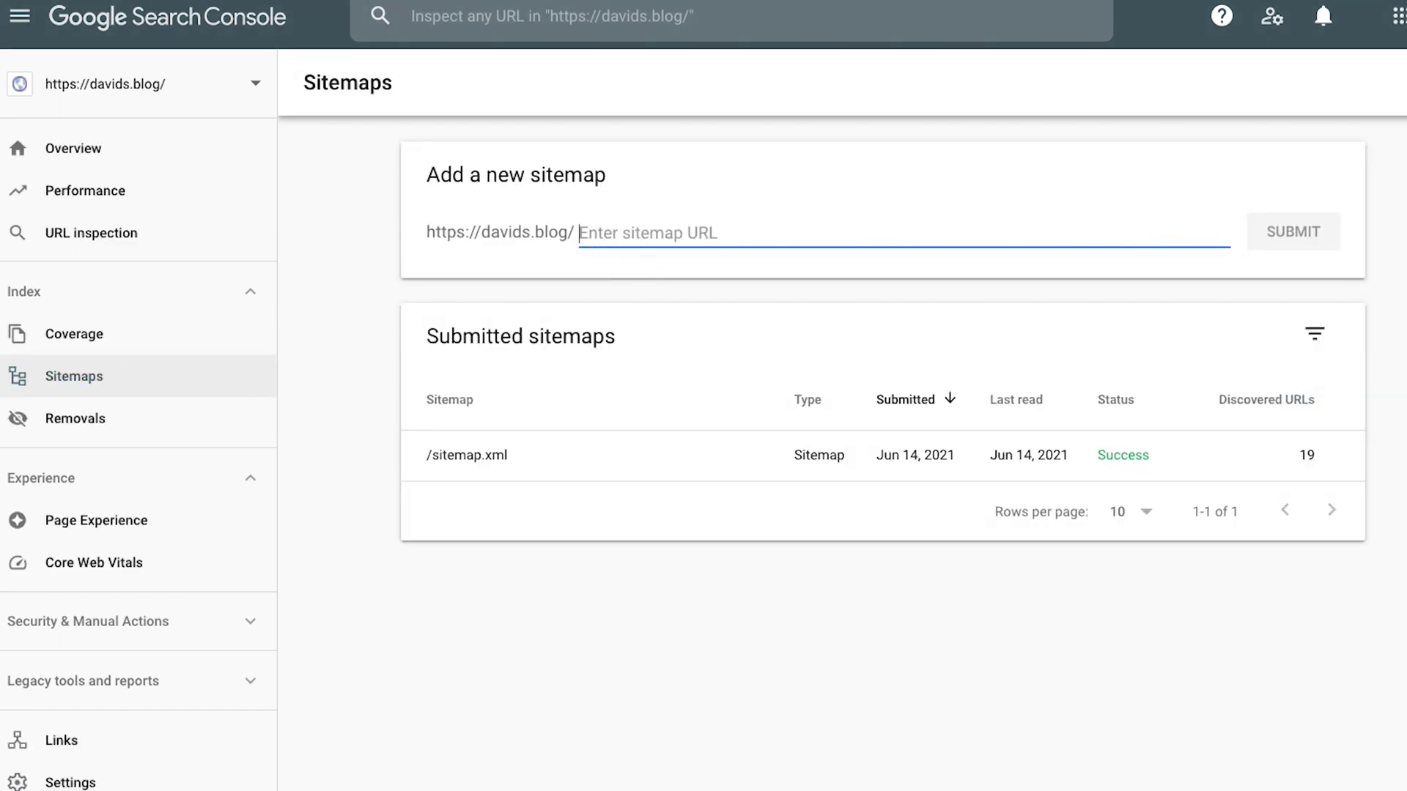
type("sitemap.xml")
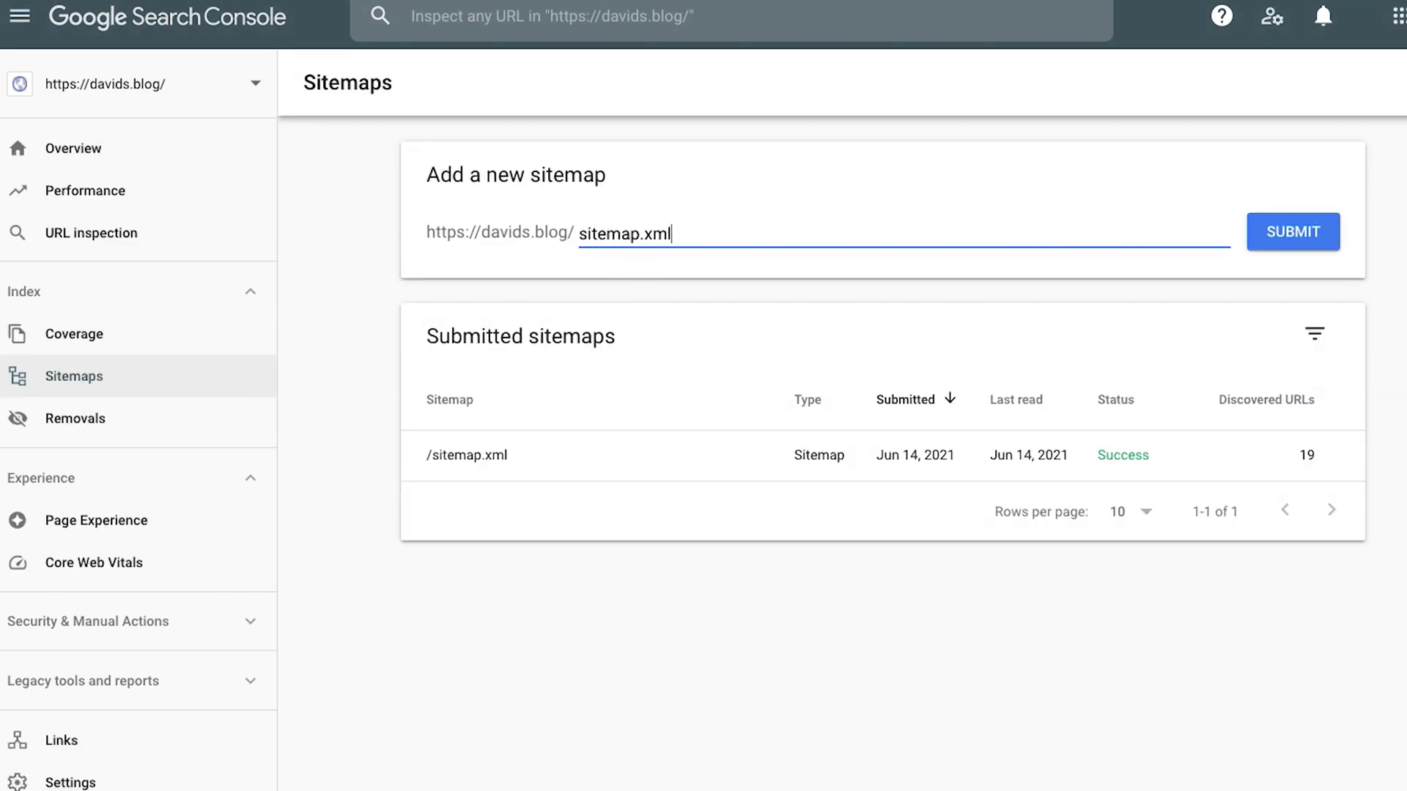